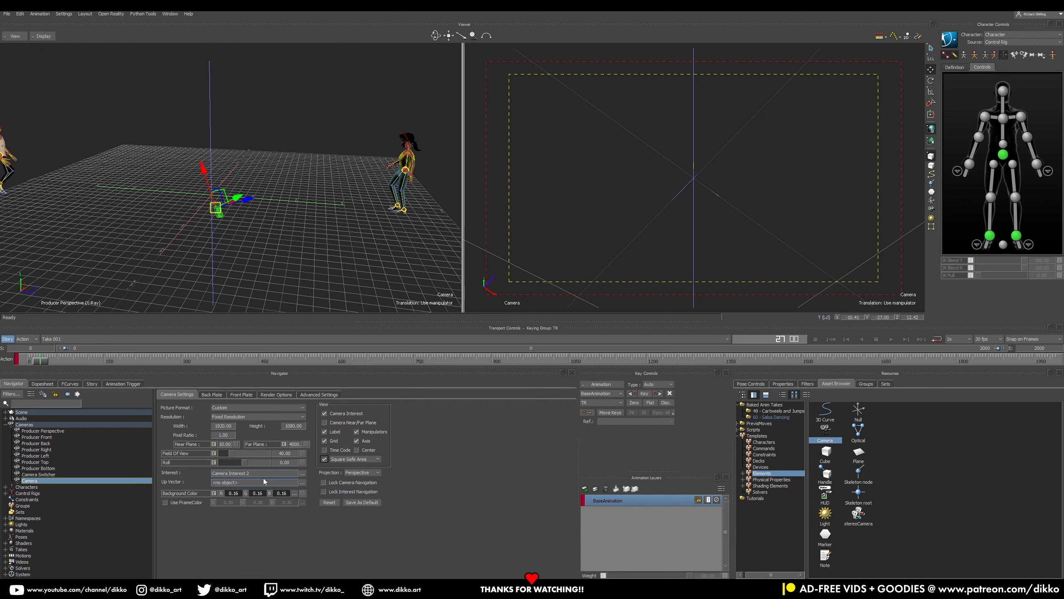
Set the camera's field of view to 50 and save its settings as default
drag(233, 452, 231, 455)
click(284, 455)
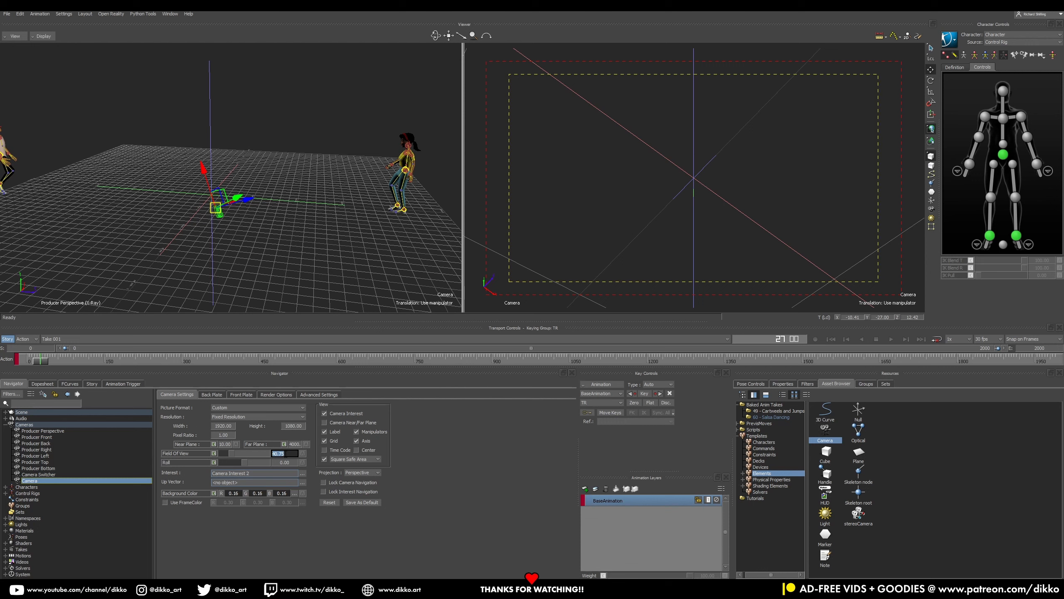
text(50)
key(Return)
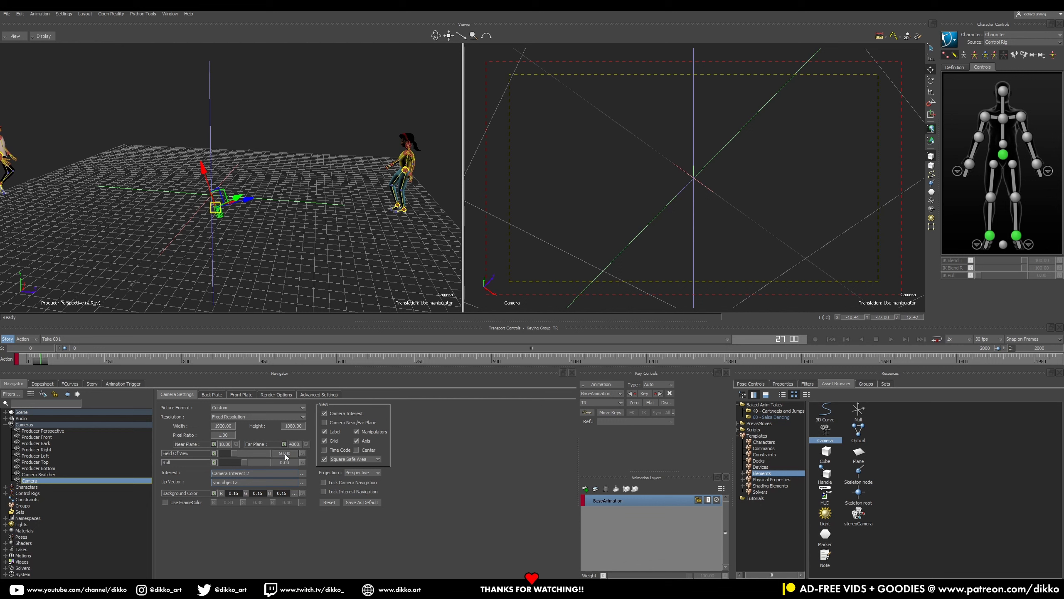
click(361, 503)
Move the new camera away from the grid origin and raise it to look across the stage
scroll(223, 218, down, 3)
alt+drag(223, 218, 208, 196)
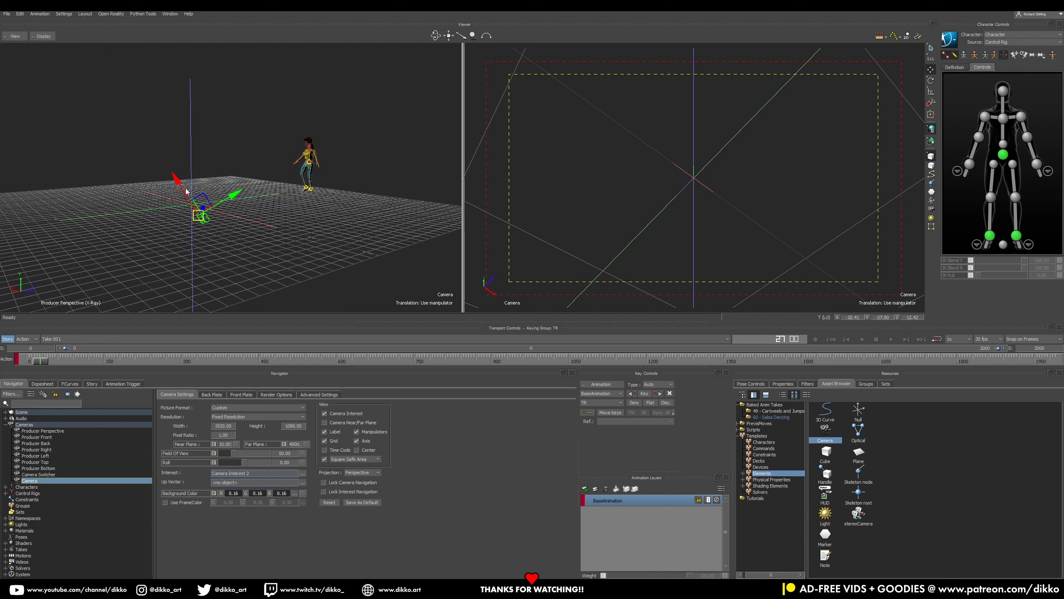
drag(180, 185, 306, 195)
ctrl+shift+drag(236, 242, 293, 256)
drag(242, 171, 285, 181)
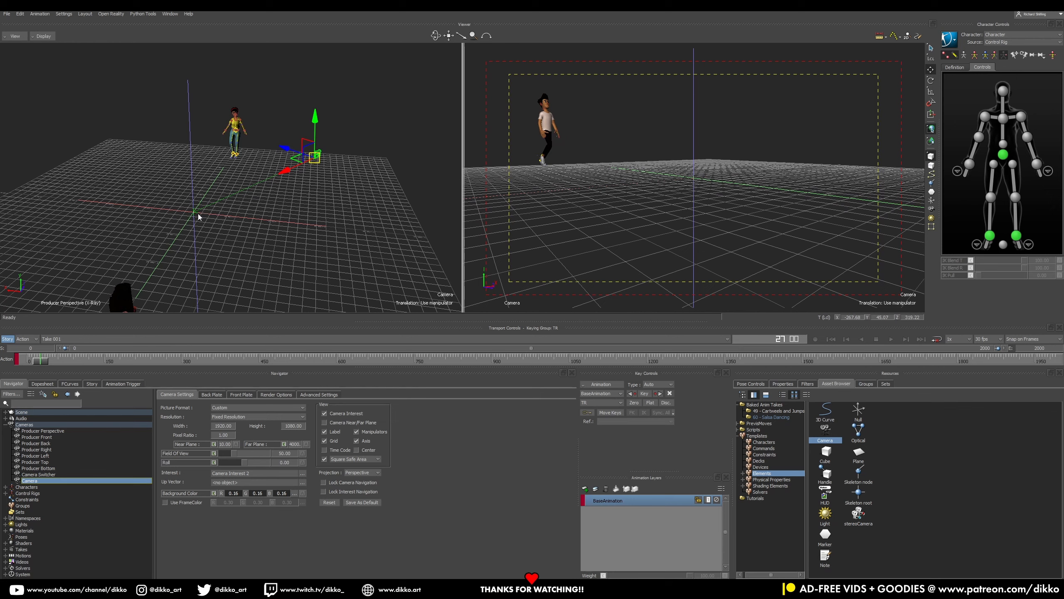
scroll(192, 215, up, 5)
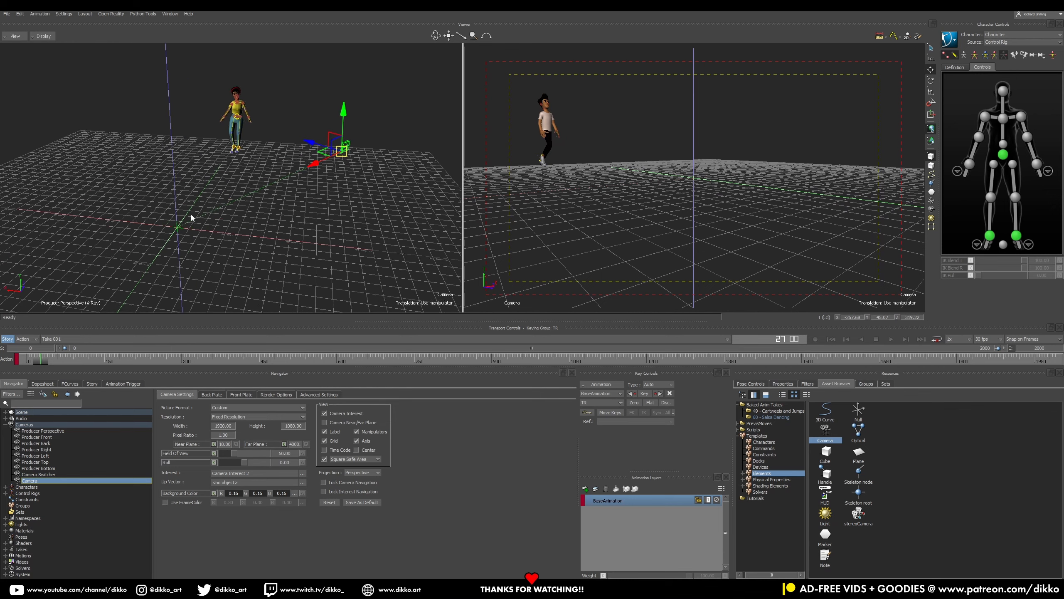
mouse_move(662, 214)
ctrl+shift+mouse_down()
mouse_move(704, 210)
mouse_move(675, 220)
ctrl+shift+mouse_up()
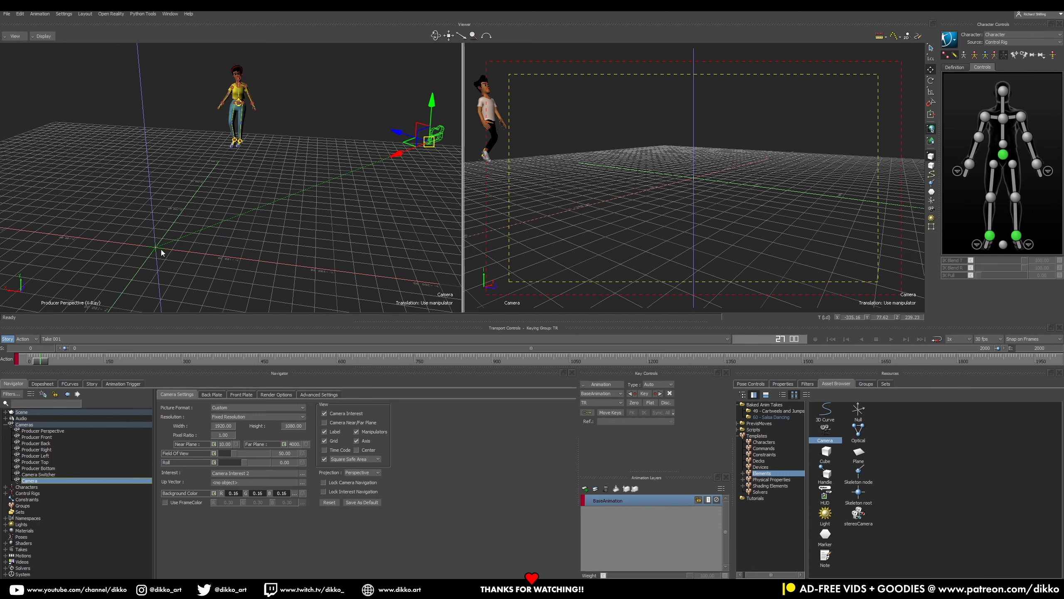
Try to select and move the camera's interest point at the grid origin in the perspective view
ctrl+shift+drag(205, 293, 290, 236)
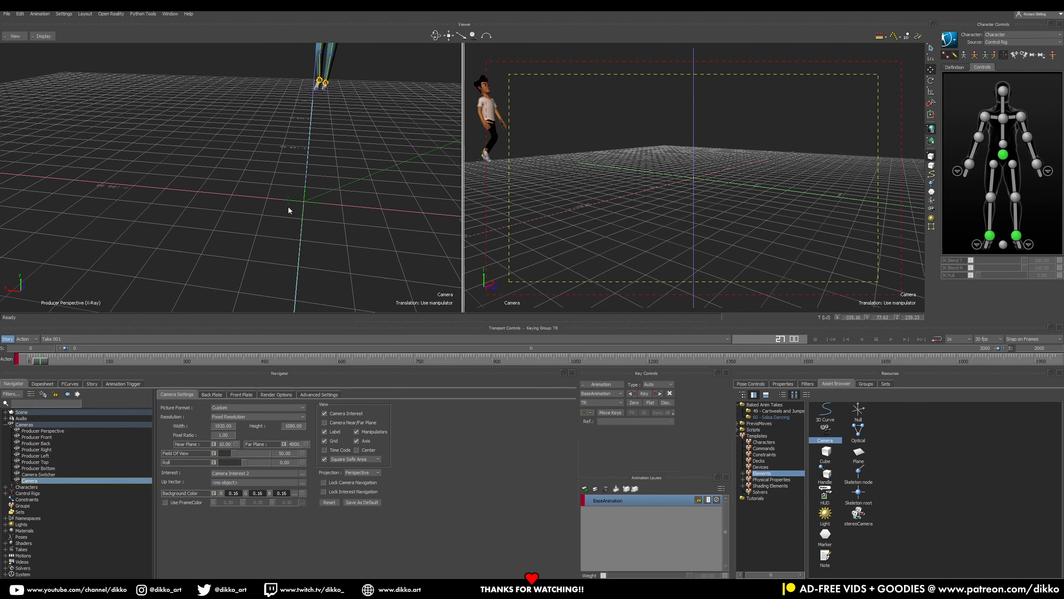
click(298, 202)
drag(313, 163, 312, 145)
key(ctrl+z)
click(320, 202)
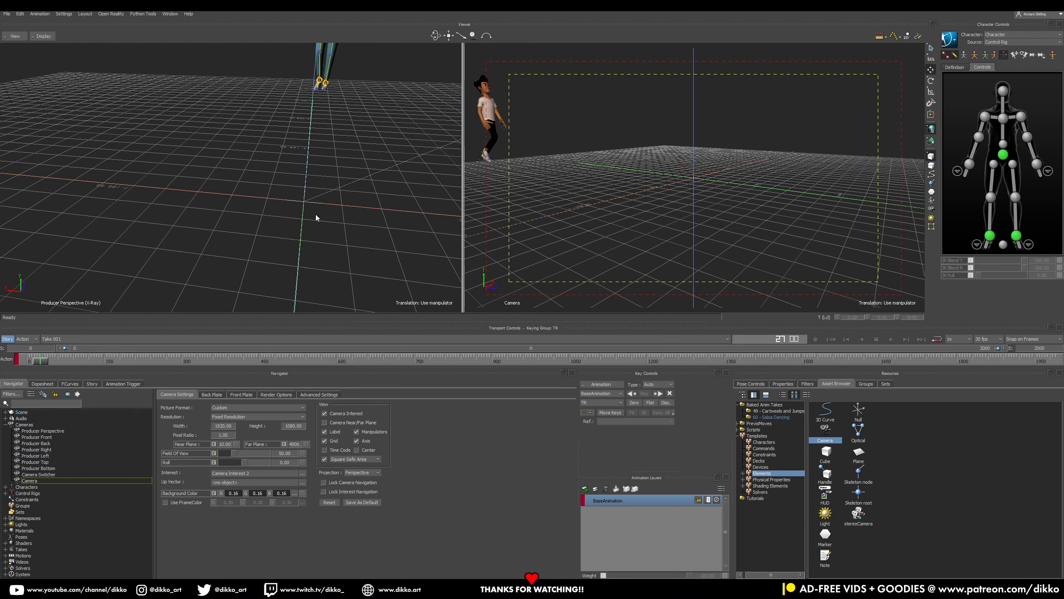
click(287, 483)
click(267, 473)
click(267, 473)
click(267, 473)
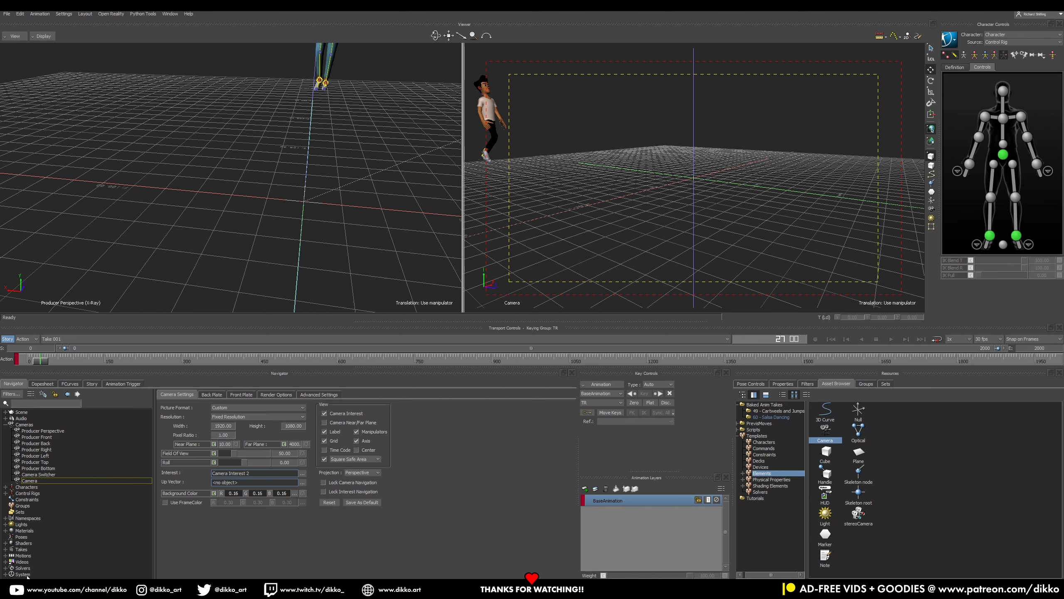
click(6, 518)
click(5, 518)
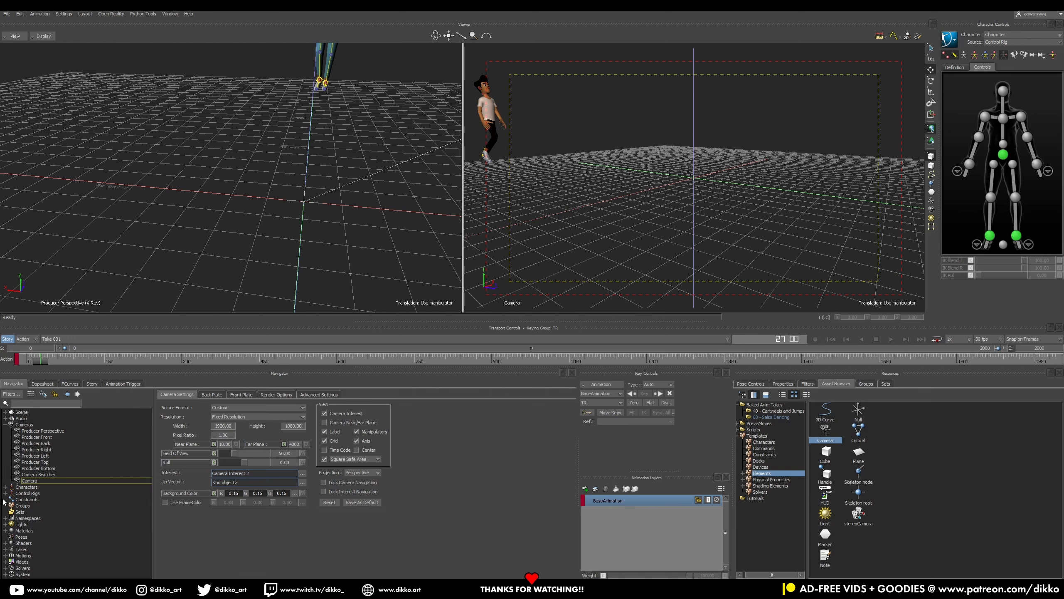
Select Camera Interest 2 in the scene hierarchy and move it onto the female character so the camera aims at her
click(5, 413)
scroll(58, 505, down, 1)
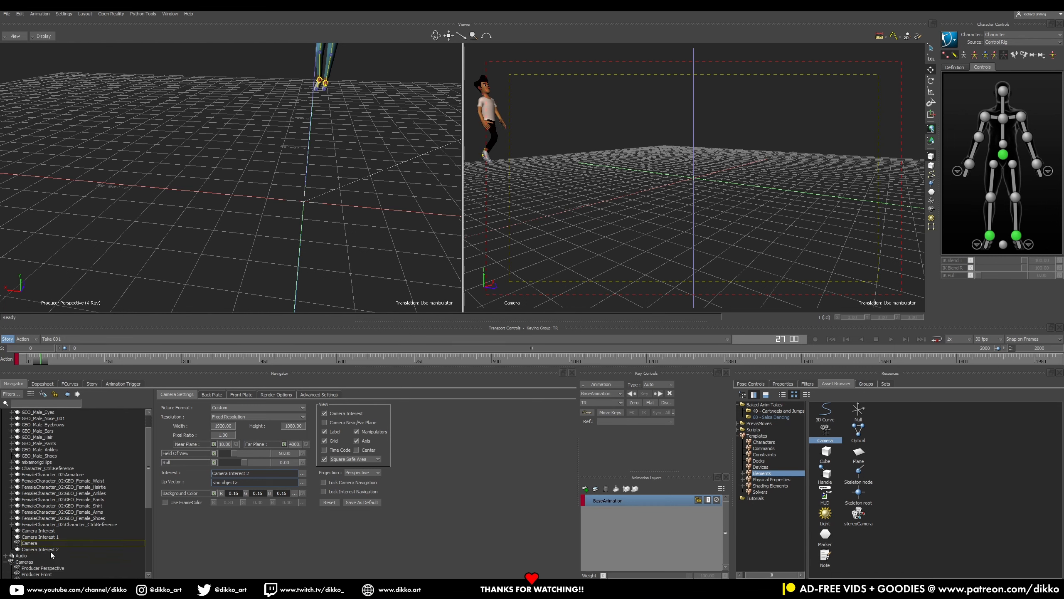
click(53, 549)
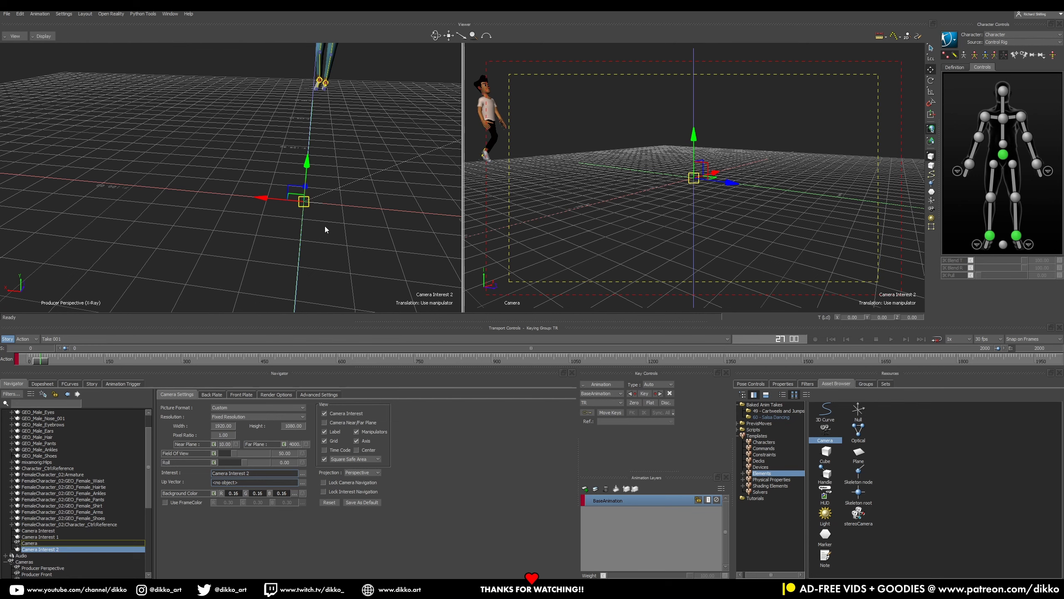
alt+right_drag(326, 227, 319, 170)
alt+middle_drag(319, 170, 223, 253)
alt+right_drag(273, 257, 213, 271)
alt+drag(212, 271, 118, 192)
drag(143, 234, 286, 200)
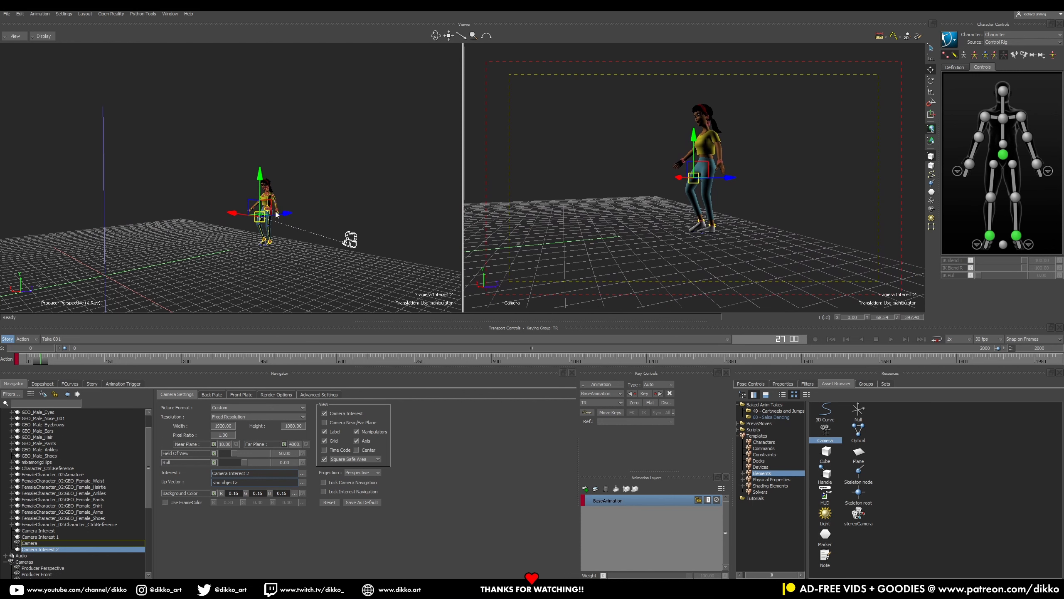
Delete the unused Camera Interest and Camera Interest 1 objects from the scene
click(52, 537)
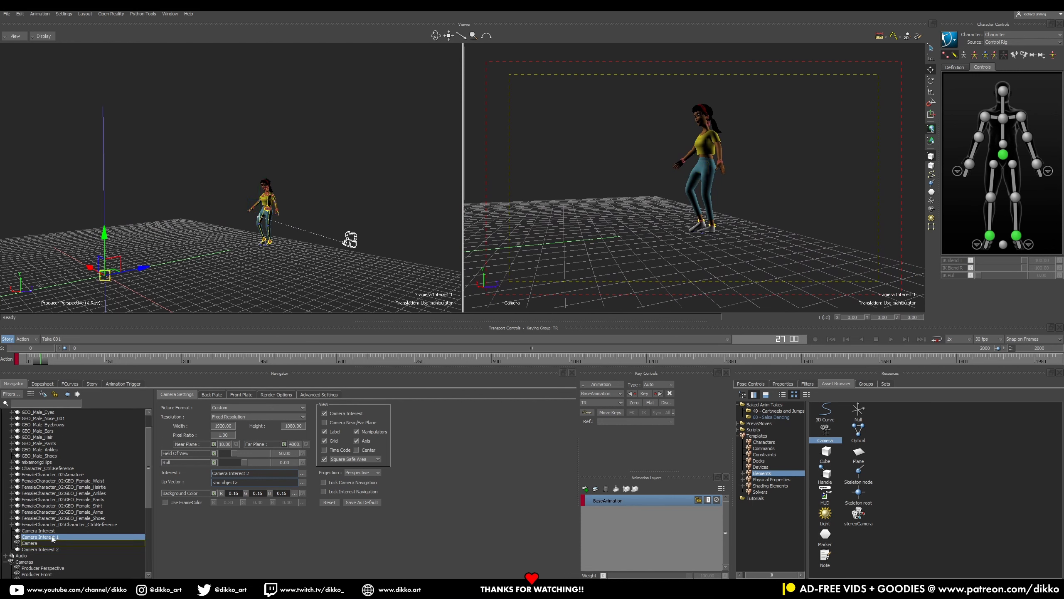
click(52, 531)
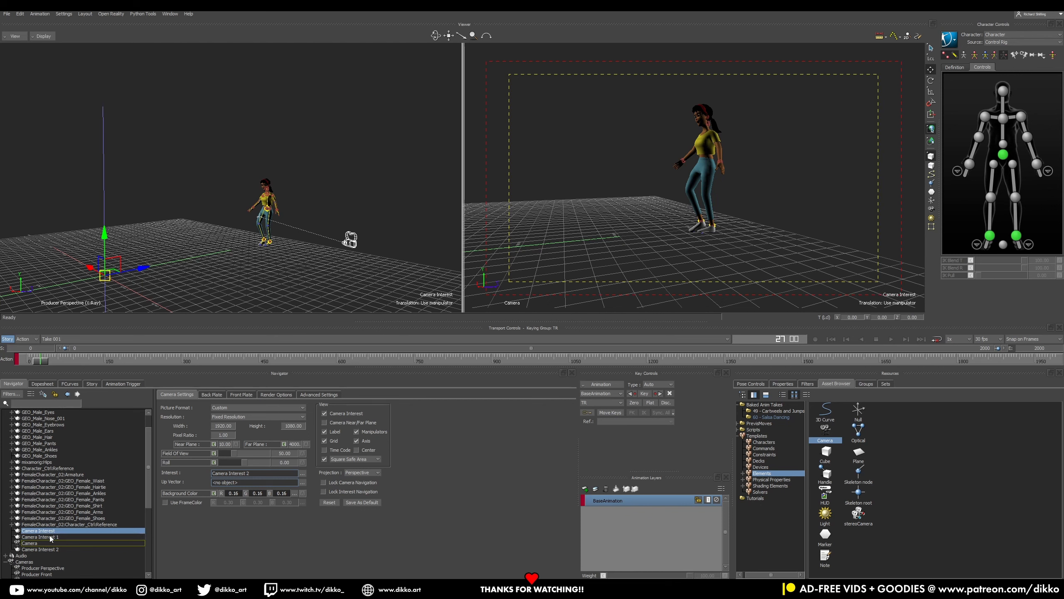
ctrl+click(51, 538)
right_click(54, 535)
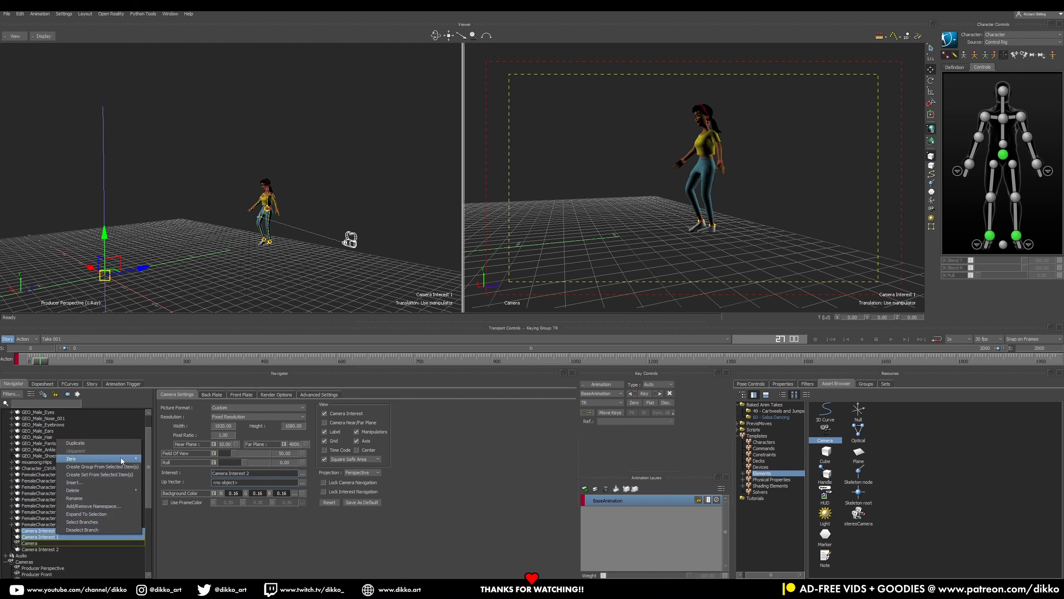
mouse_move(106, 491)
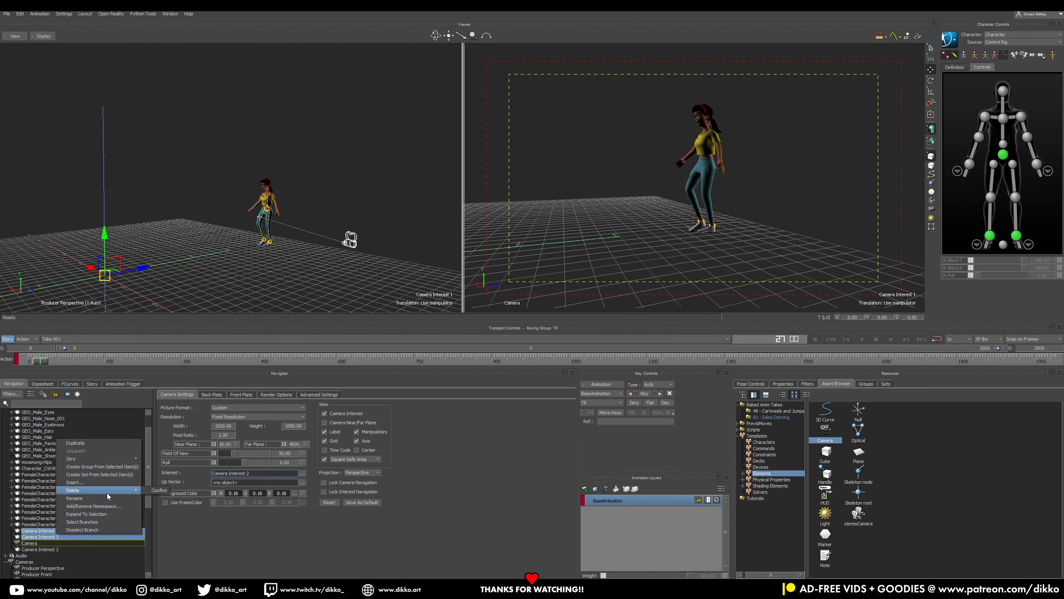
click(159, 491)
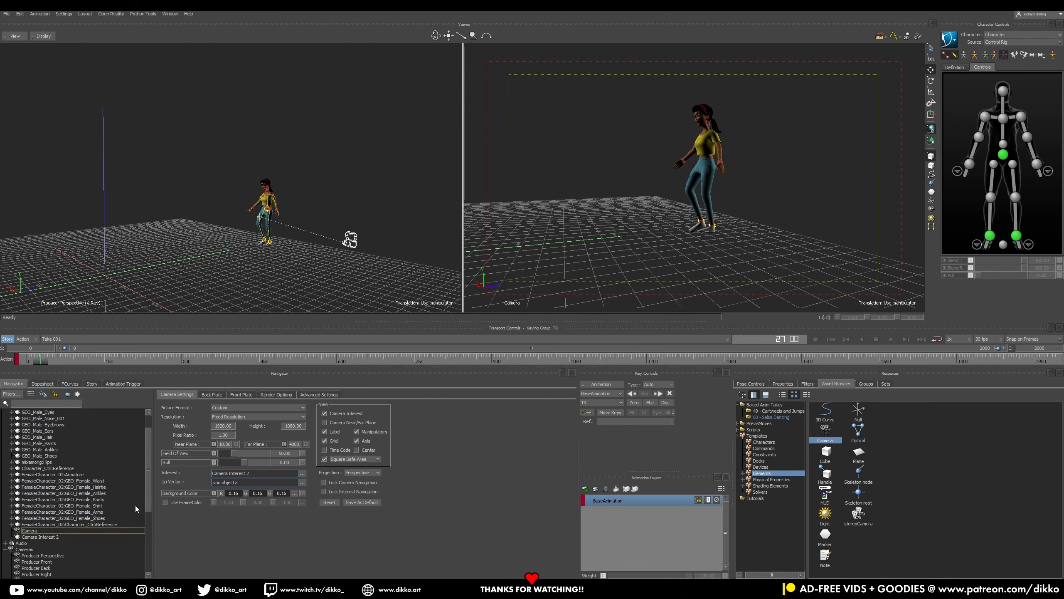
Rename Camera Interest 2 to Camera Interest
click(47, 537)
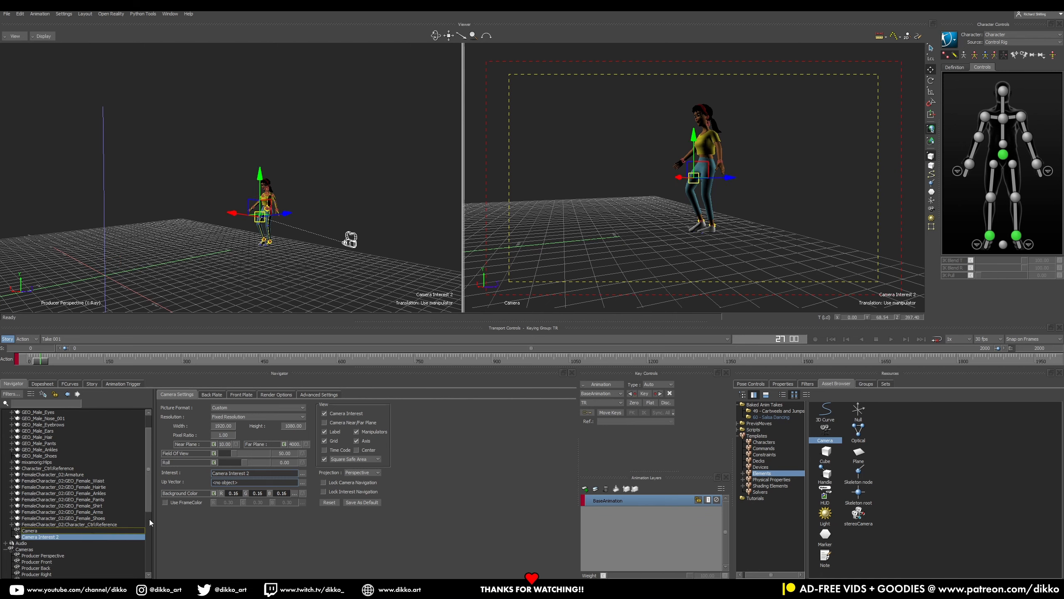
right_click(52, 536)
click(78, 501)
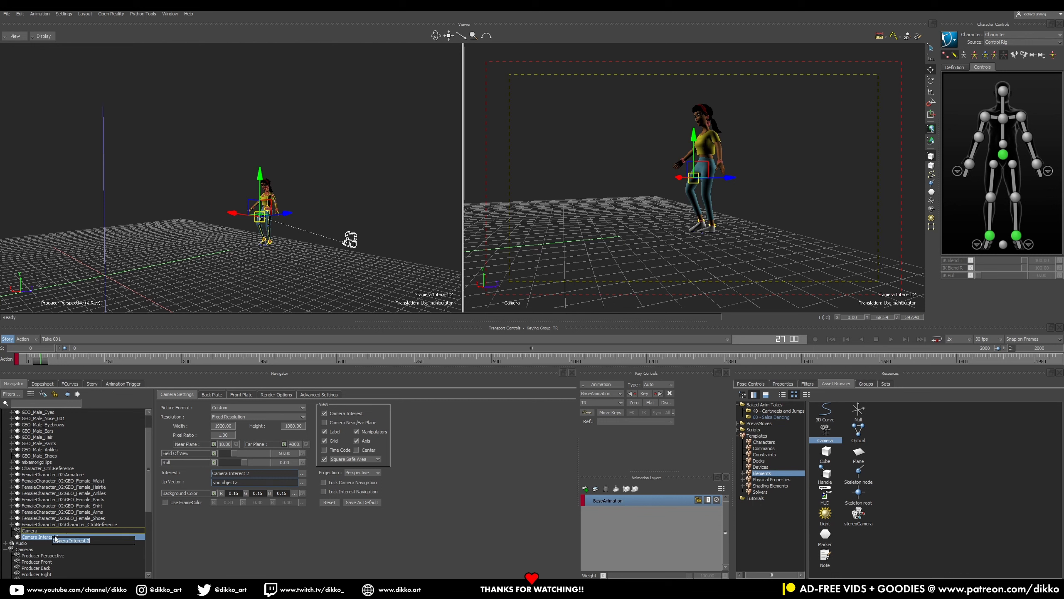
click(95, 540)
key(BackSpace)
key(BackSpace)
key(Return)
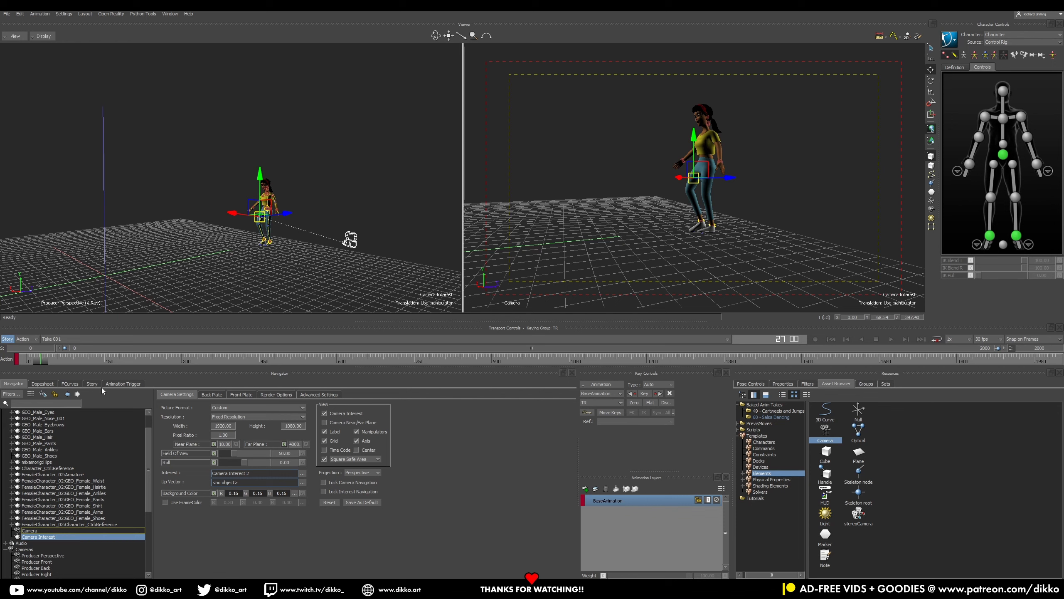
Move the camera in front of the female character, scrubbing the timeline to follow her motion
click(350, 241)
drag(324, 239, 168, 307)
drag(42, 360, 56, 364)
mouse_move(270, 237)
ctrl+shift+mouse_down()
mouse_move(257, 272)
mouse_move(332, 243)
mouse_move(252, 234)
ctrl+shift+mouse_up()
ctrl+shift+drag(255, 239, 243, 192)
key(f)
ctrl+shift+drag(245, 294, 204, 232)
Go to frame 40 and reposition the camera farther back and lower to frame the female character's whole body
mouse_move(55, 359)
mouse_down()
mouse_move(31, 358)
mouse_move(67, 352)
mouse_move(47, 359)
mouse_up()
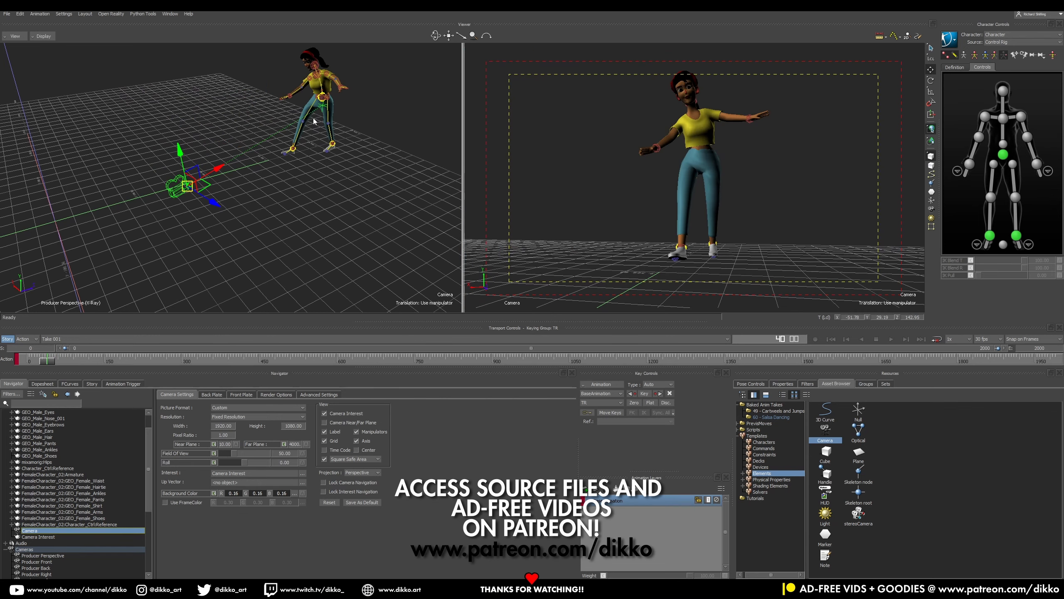
drag(222, 166, 131, 219)
shift+drag(168, 212, 252, 257)
drag(295, 286, 266, 271)
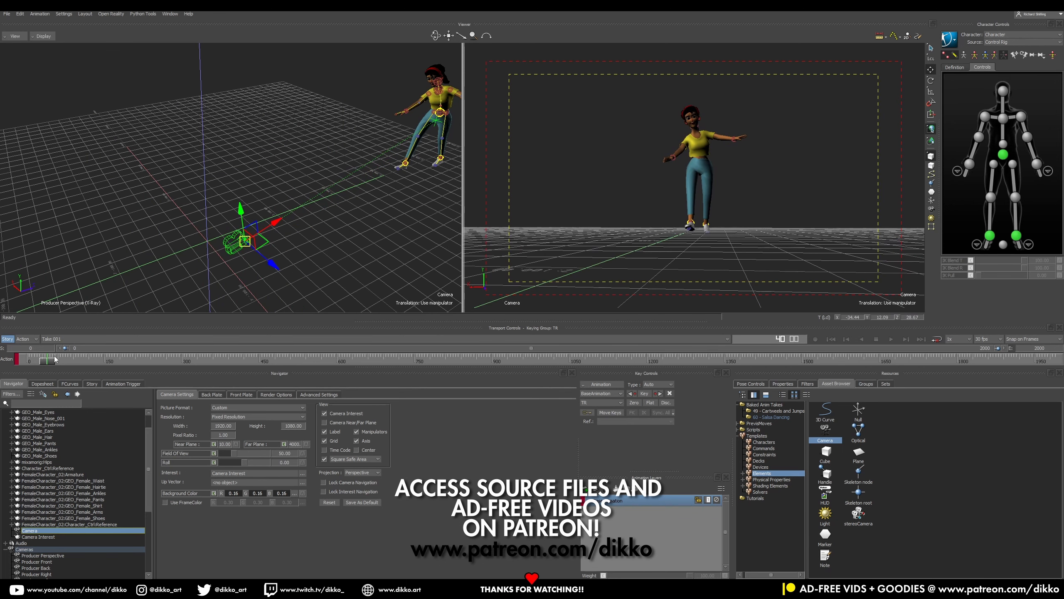
Advance the timeline to the female character's stride, then lower the camera to ground level and move it farther back from her
drag(47, 362, 73, 367)
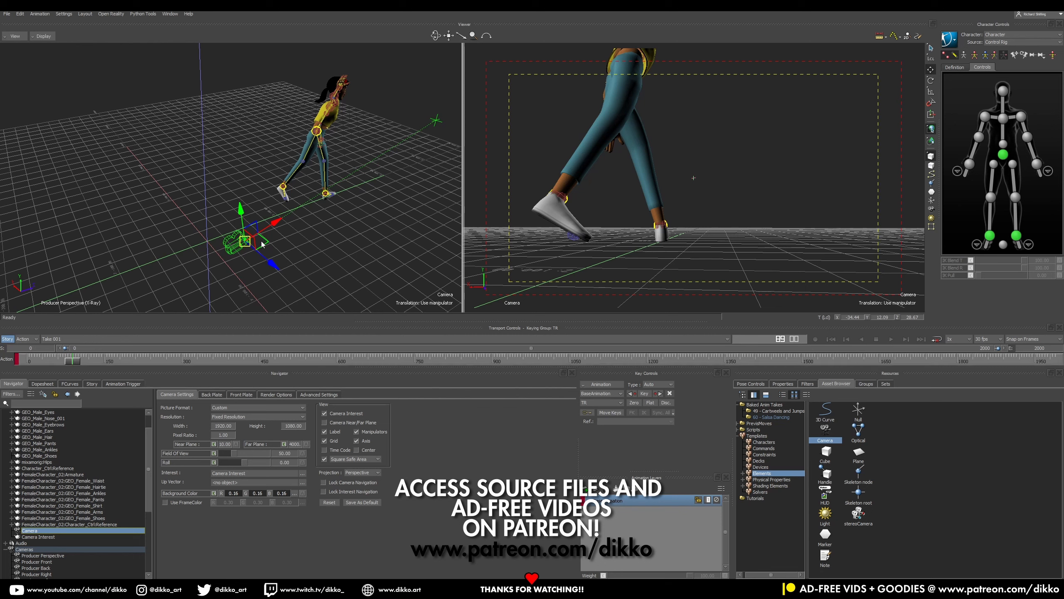
scroll(267, 231, down, 3)
drag(266, 206, 270, 295)
shift+drag(264, 230, 311, 226)
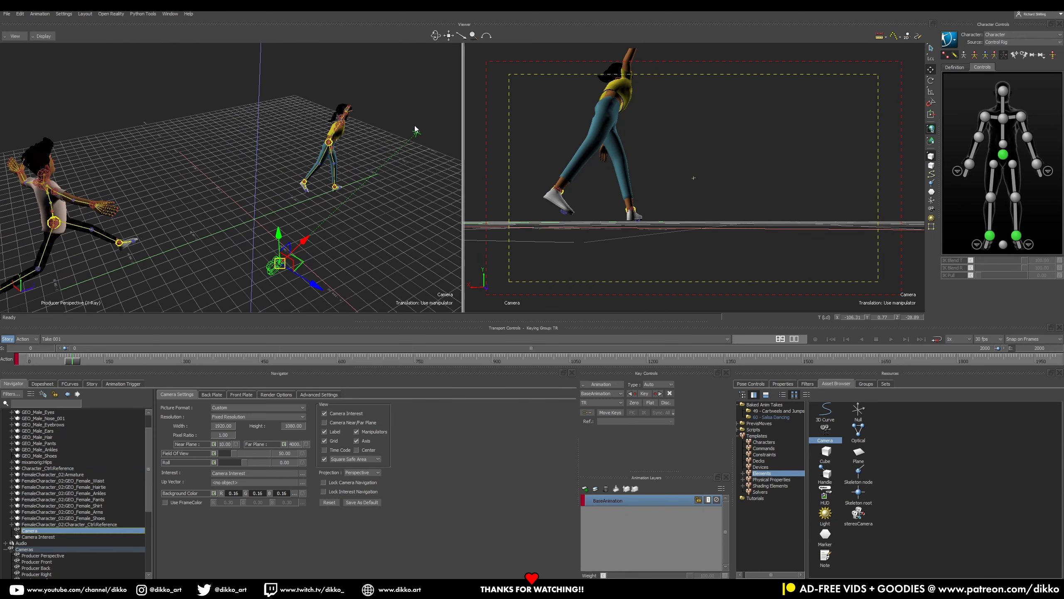
Move Camera Interest onto the female character's new position and scrub ahead to check the framing
click(36, 536)
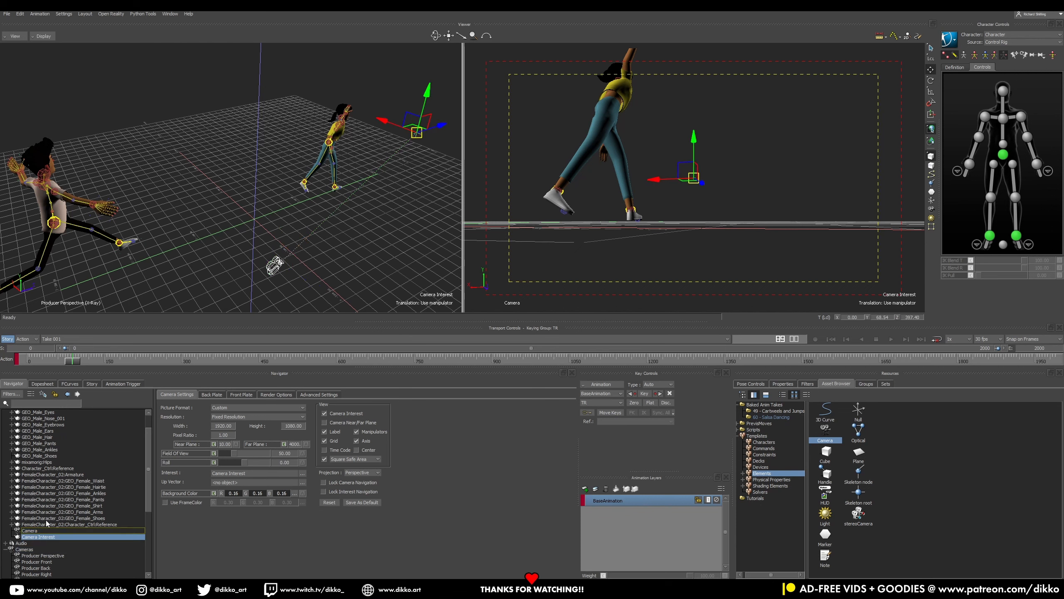
drag(440, 127, 353, 160)
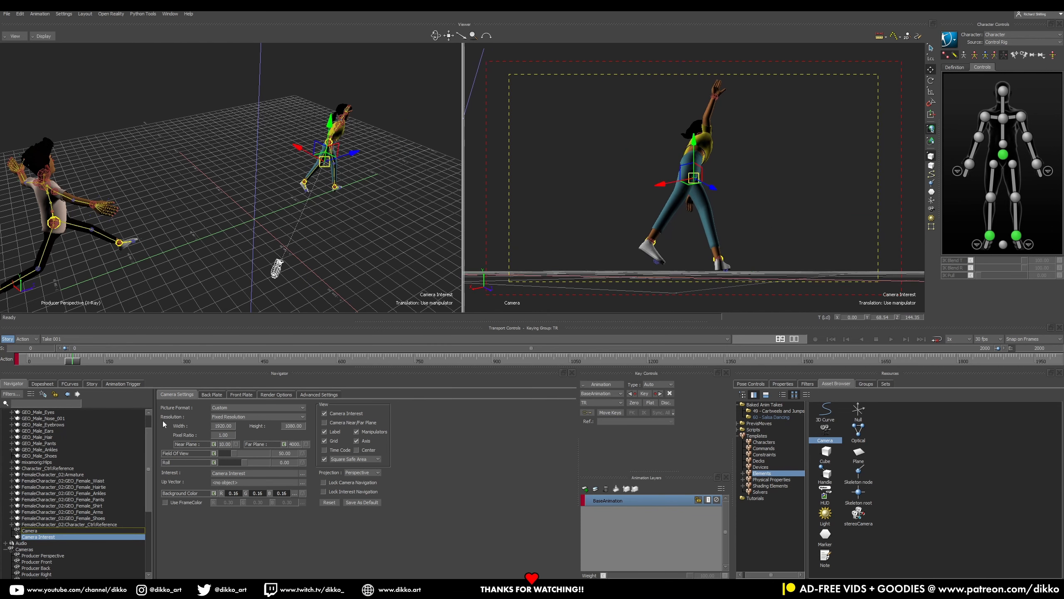
mouse_move(72, 359)
mouse_down()
mouse_move(45, 360)
mouse_move(84, 343)
mouse_move(54, 348)
mouse_move(77, 359)
mouse_up()
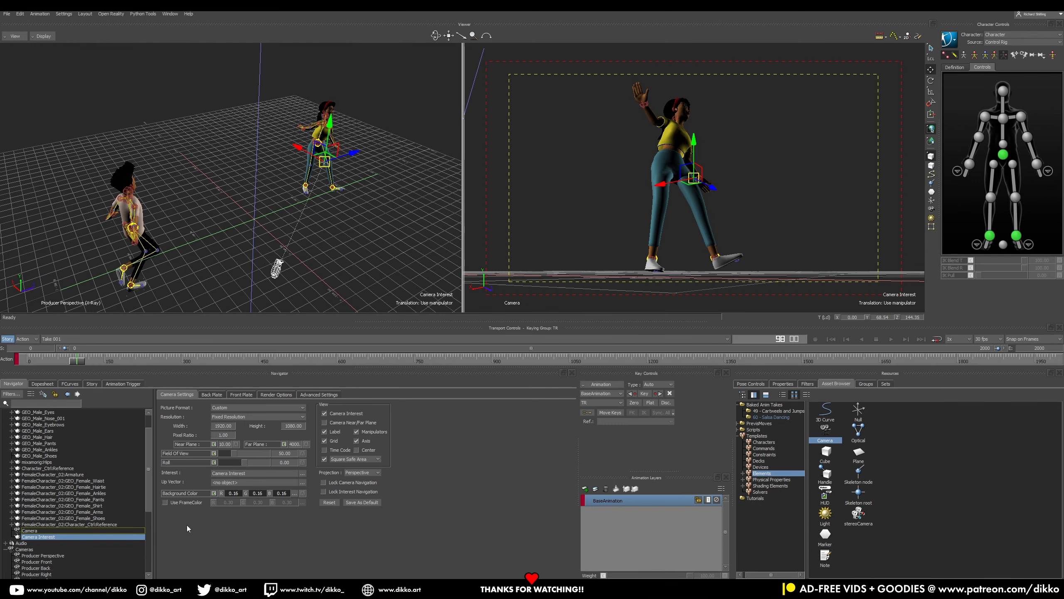
Add a second camera beside the first and display Camera 1 in the camera viewport
drag(823, 432, 342, 265)
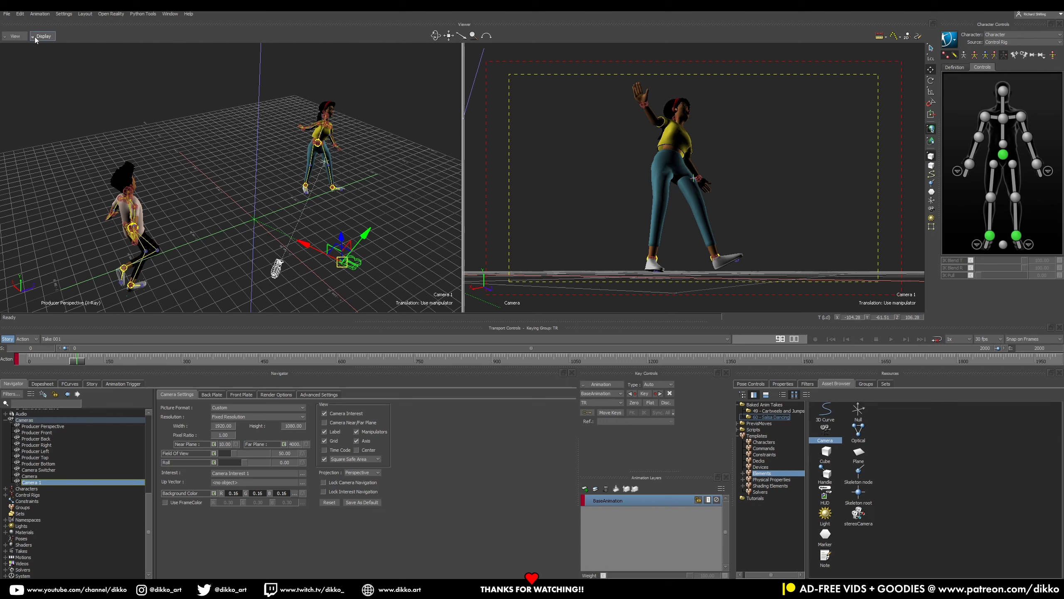
click(9, 41)
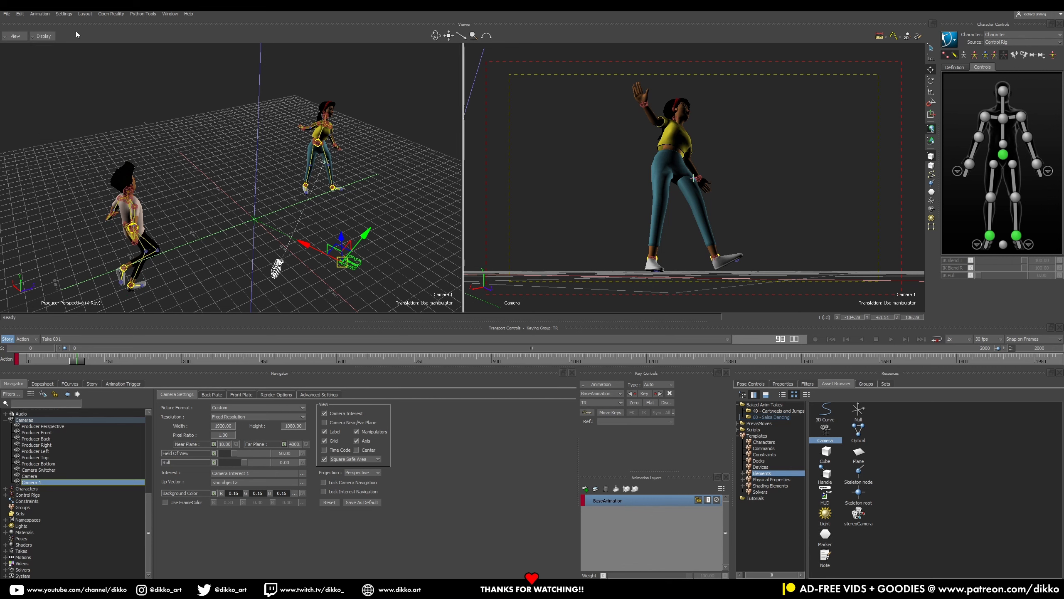
click(15, 36)
mouse_move(52, 62)
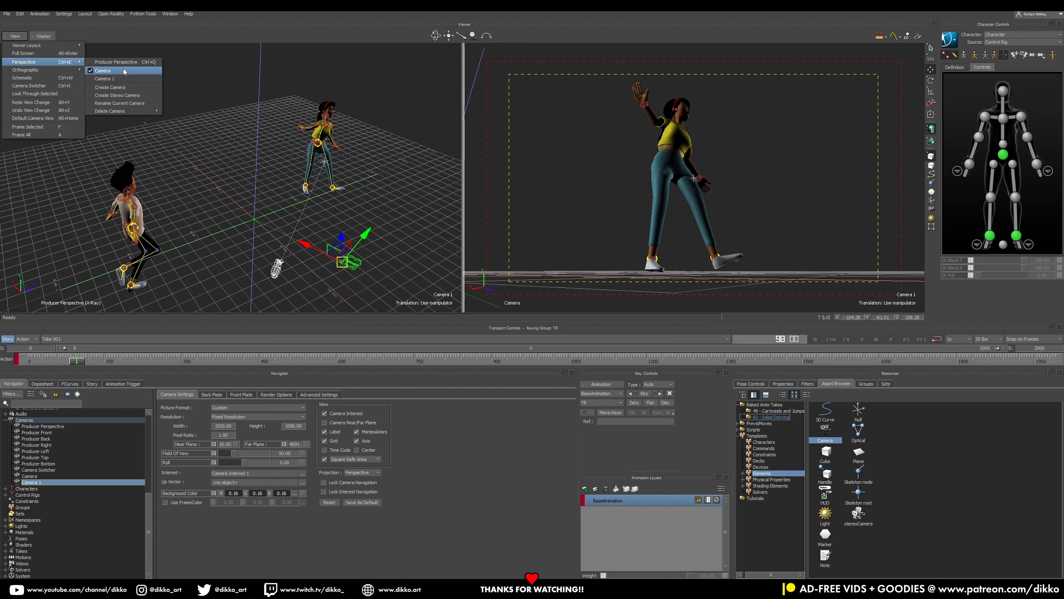
click(117, 79)
Select Camera Interest 1 and move it along the floor toward the male character
ctrl+shift+drag(222, 241, 305, 218)
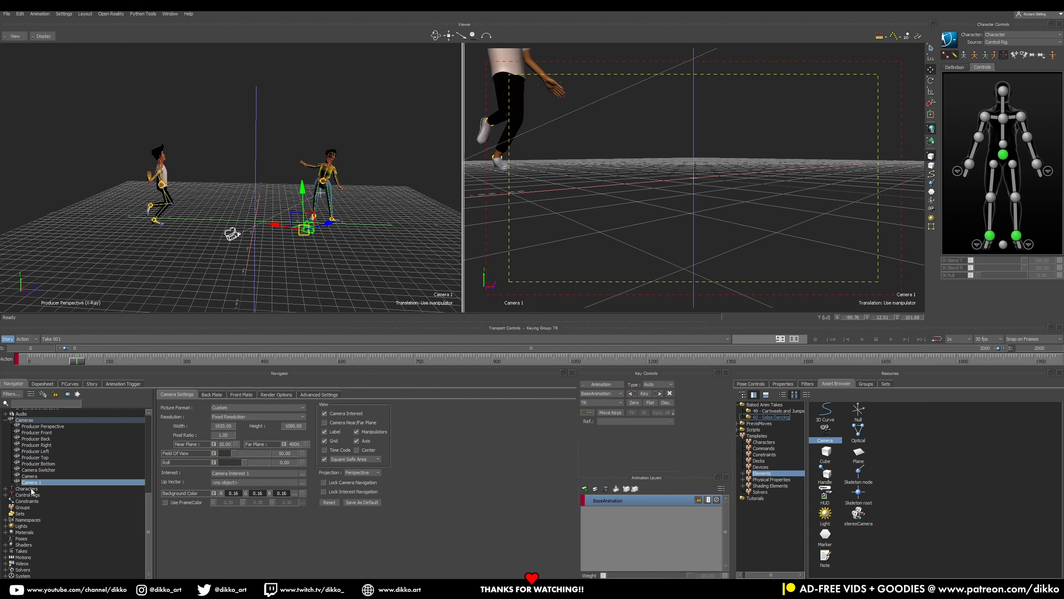
scroll(59, 483, up, 1)
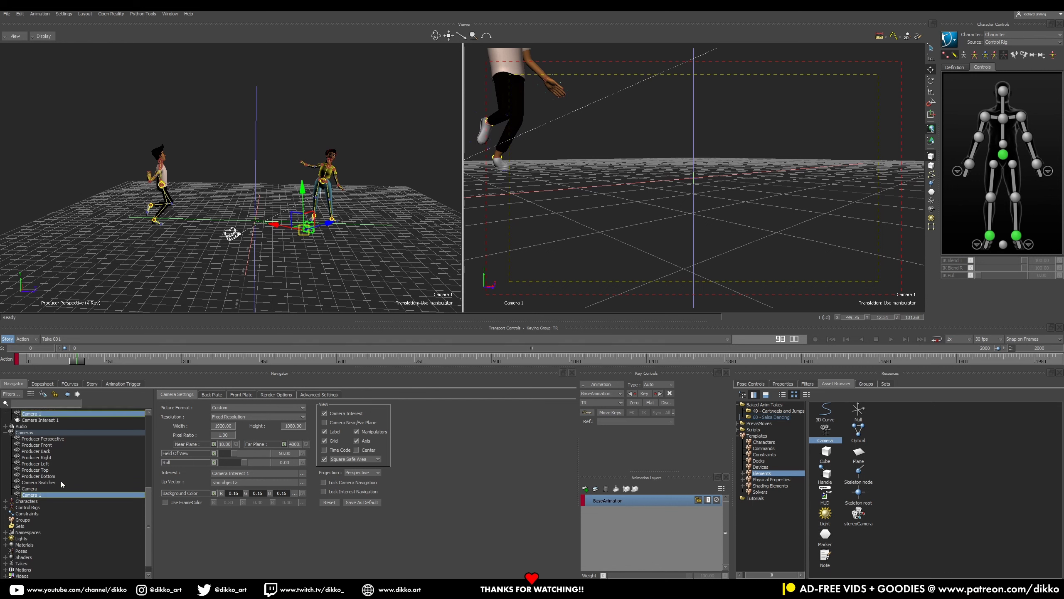
click(42, 427)
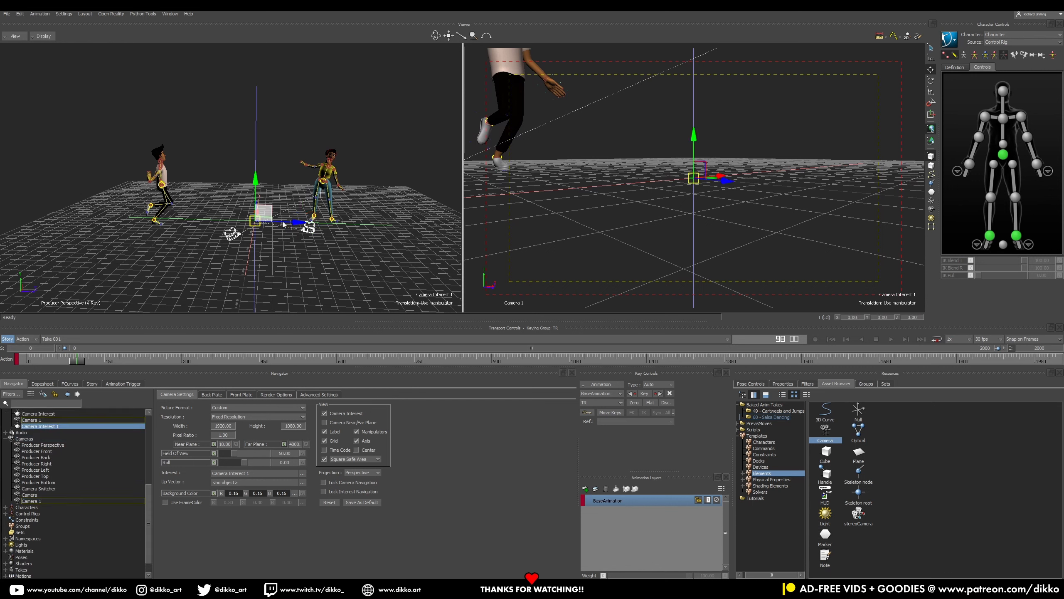
drag(306, 225, 253, 205)
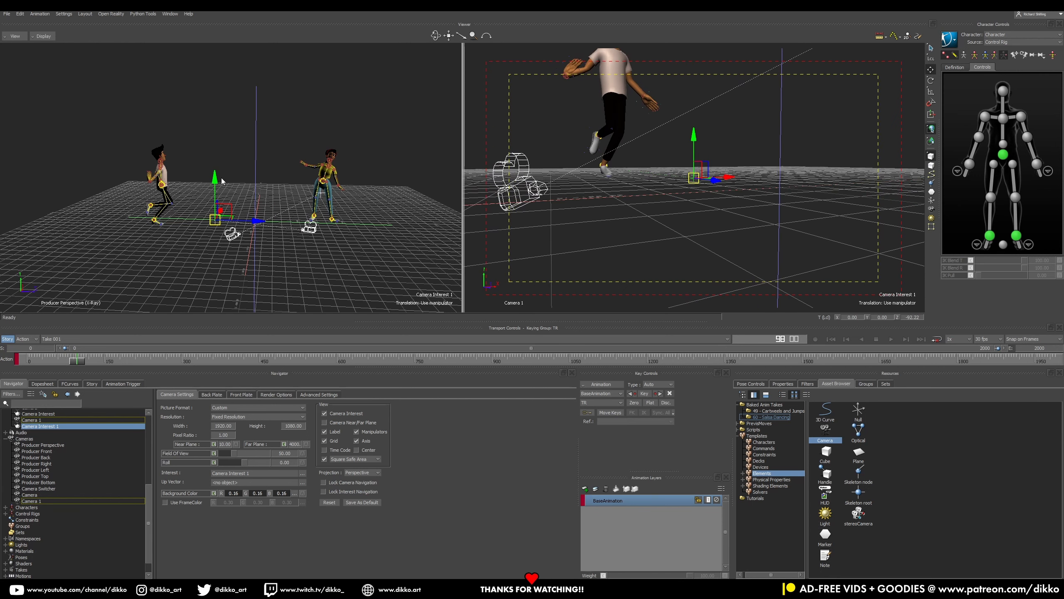
click(218, 192)
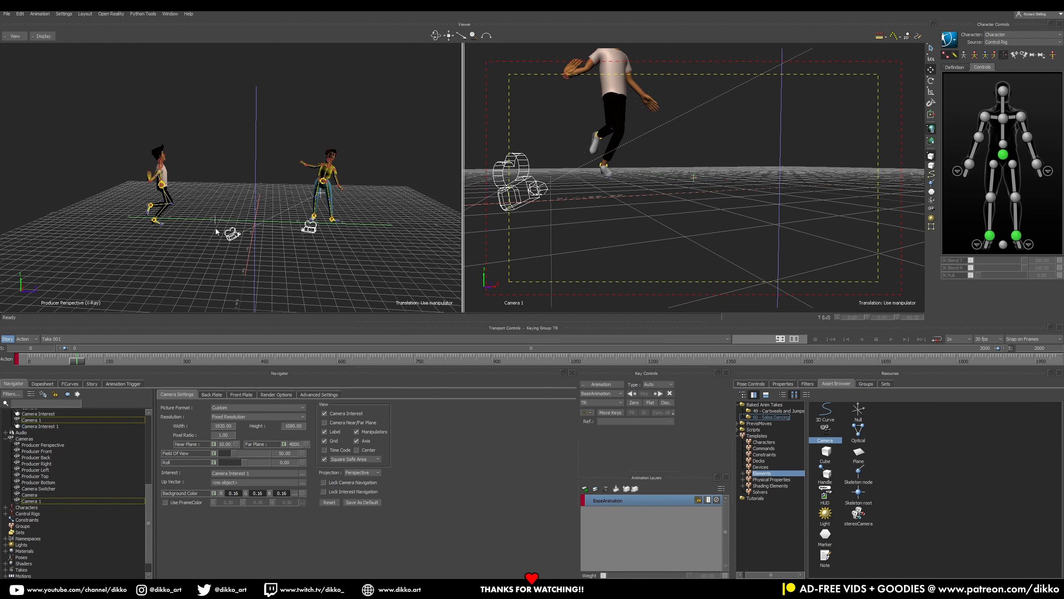
Raise Camera Interest 1 to about Y 90 and move it onto the male character, then scrub ahead to check his framing
click(53, 427)
click(220, 172)
click(72, 426)
drag(221, 180, 220, 150)
drag(263, 191, 229, 191)
drag(180, 141, 180, 136)
mouse_move(78, 359)
mouse_down()
mouse_move(48, 360)
mouse_move(86, 356)
mouse_up()
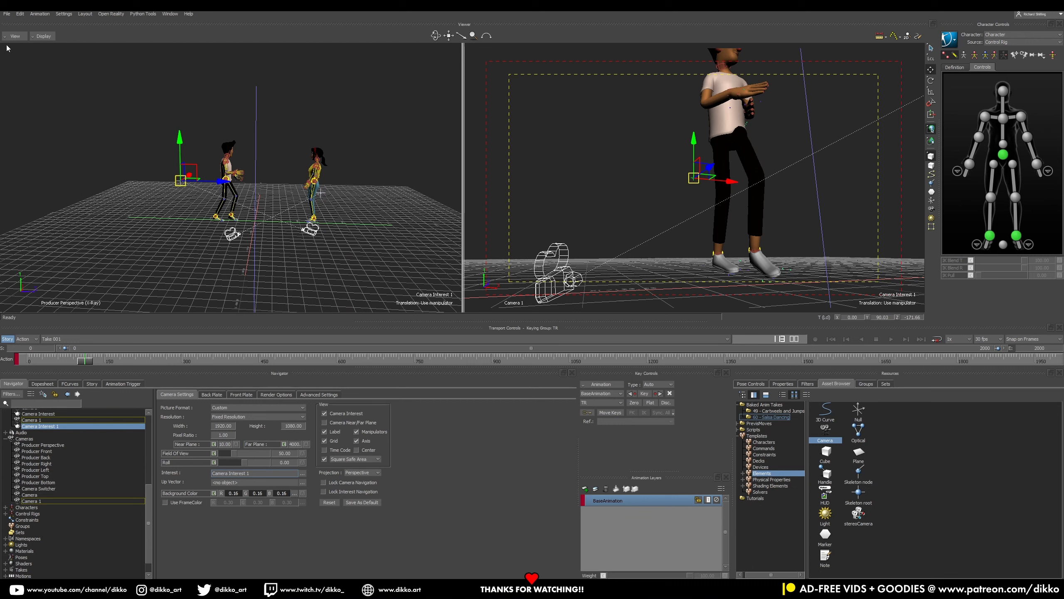
Add a third camera to the scene, then raise it above the grid and move it back from both characters to about X -300
drag(822, 429, 352, 292)
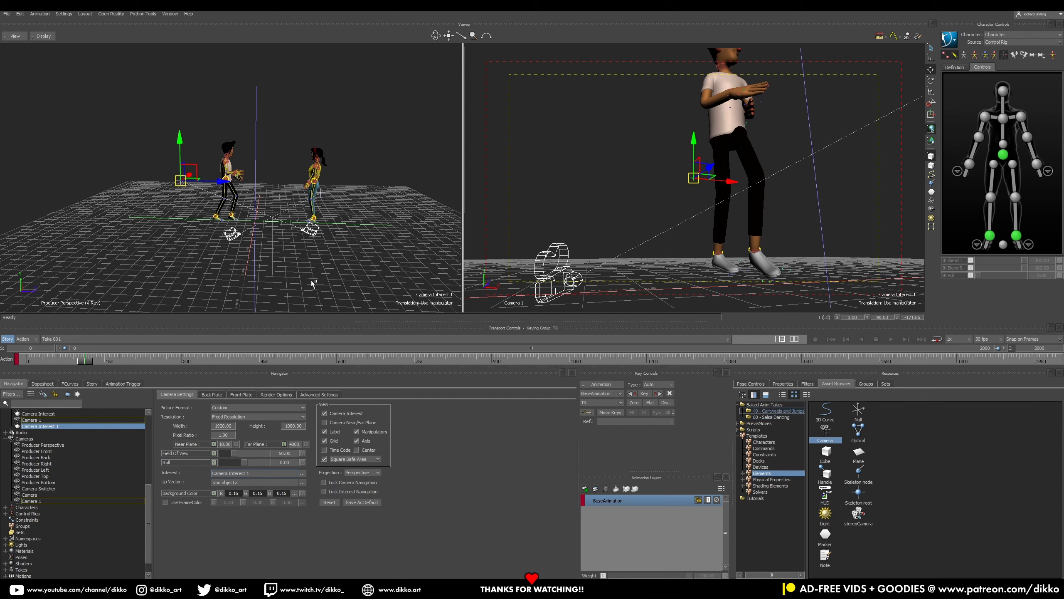
ctrl+shift+drag(266, 280, 185, 287)
drag(279, 282, 258, 267)
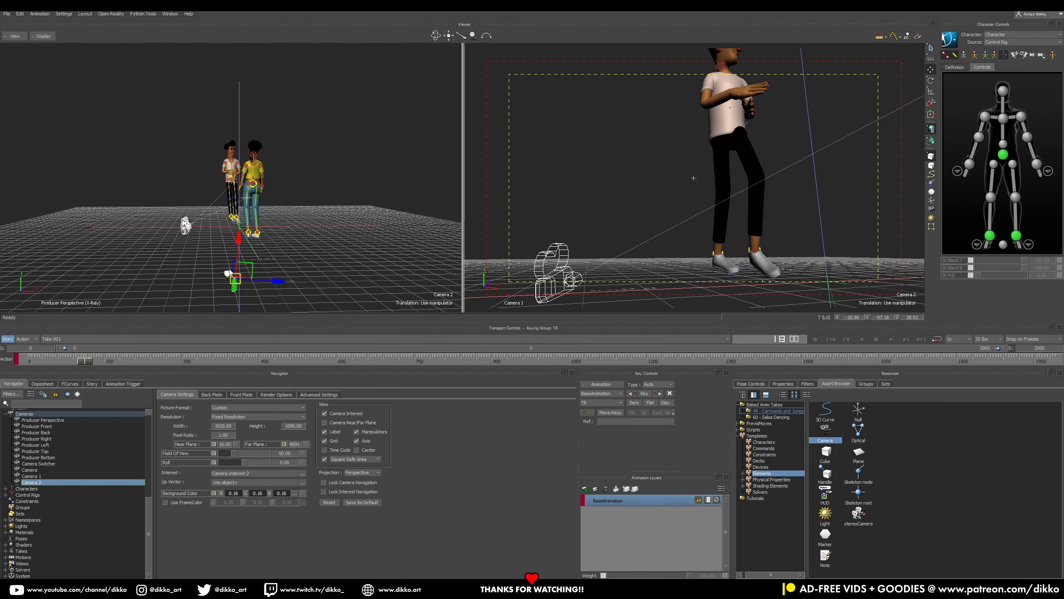
drag(230, 280, 223, 191)
drag(237, 228, 138, 301)
shift+drag(272, 293, 278, 229)
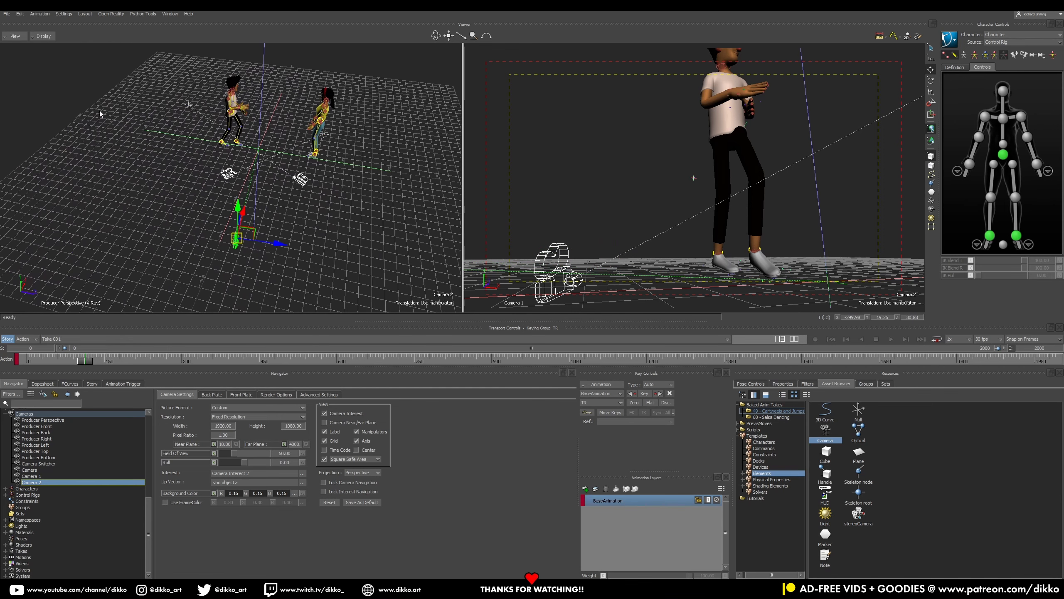
click(16, 36)
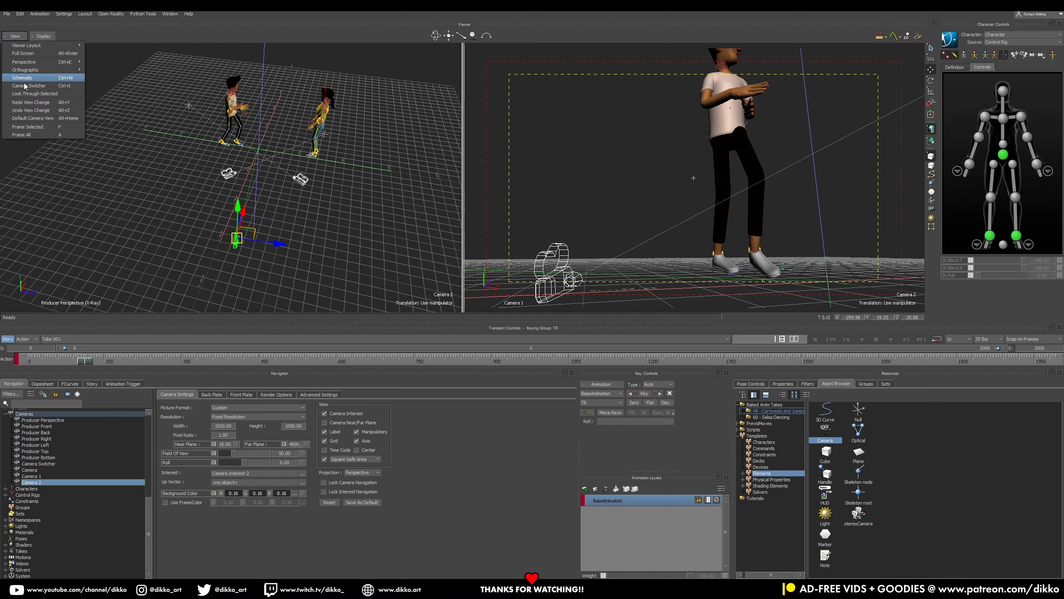
mouse_move(57, 61)
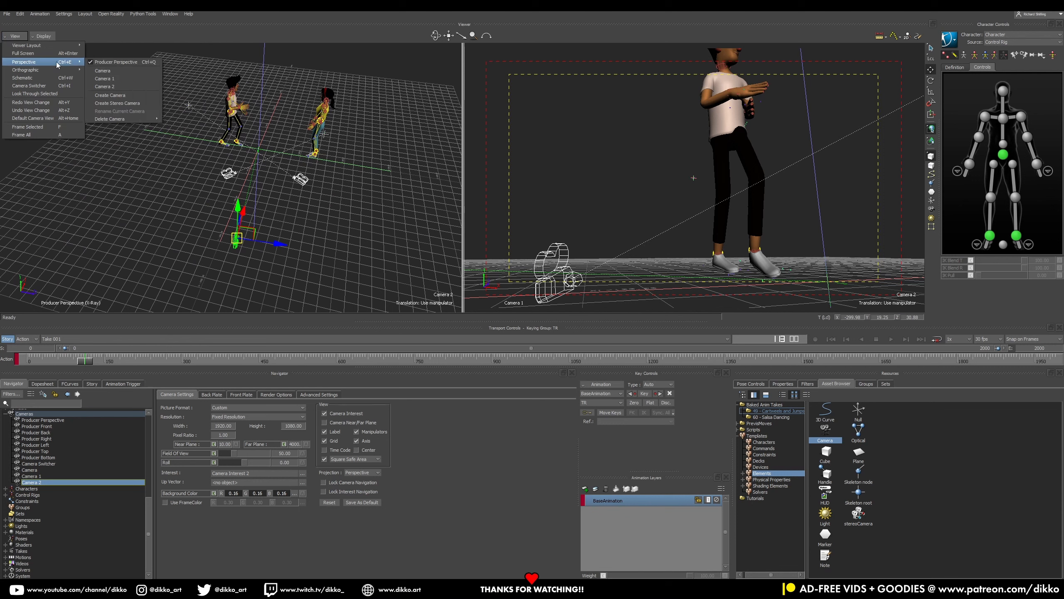
click(125, 84)
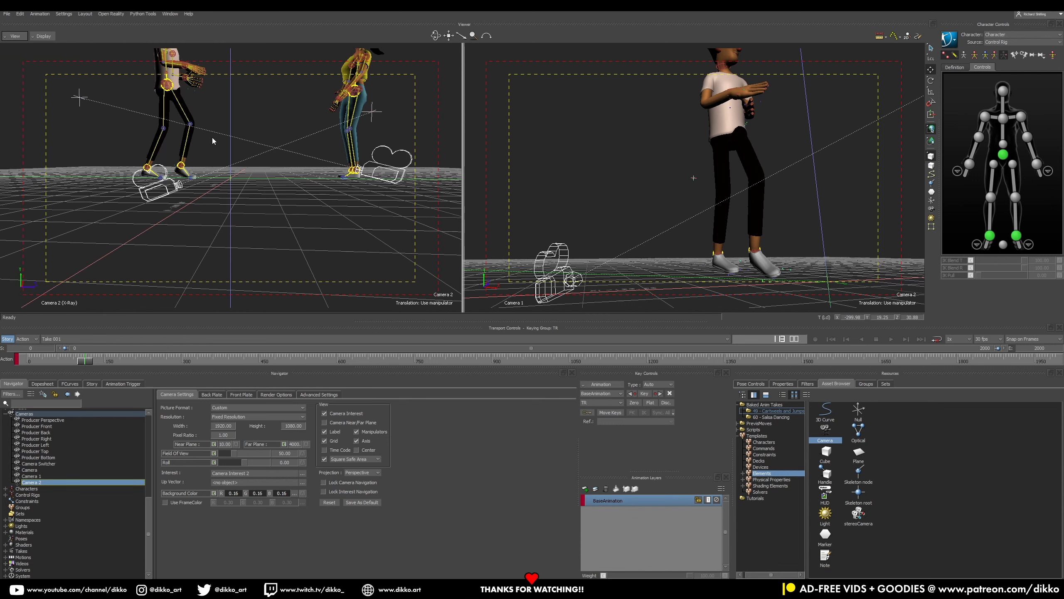
click(16, 36)
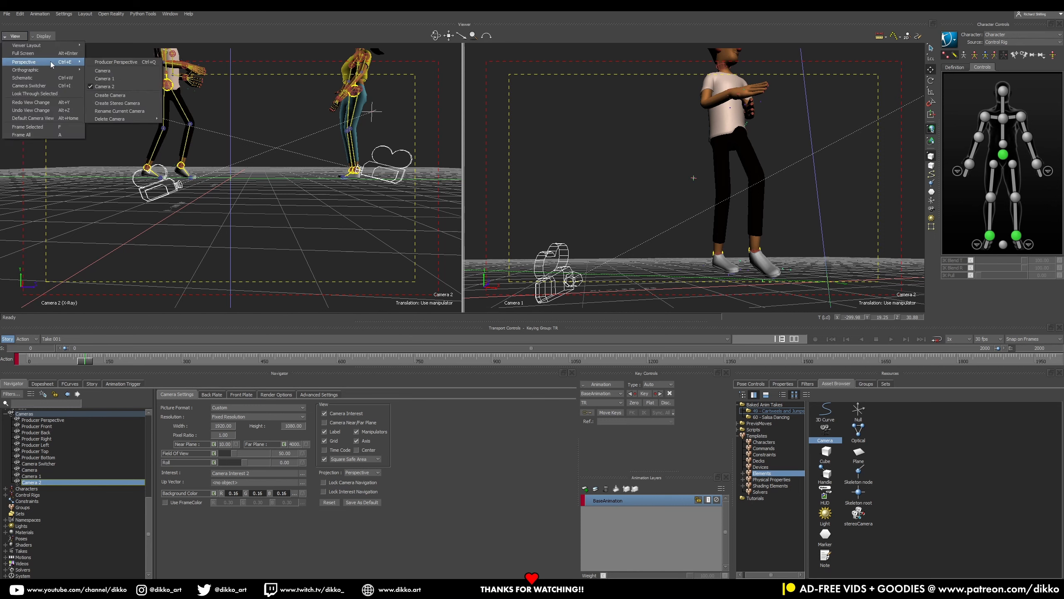
click(136, 63)
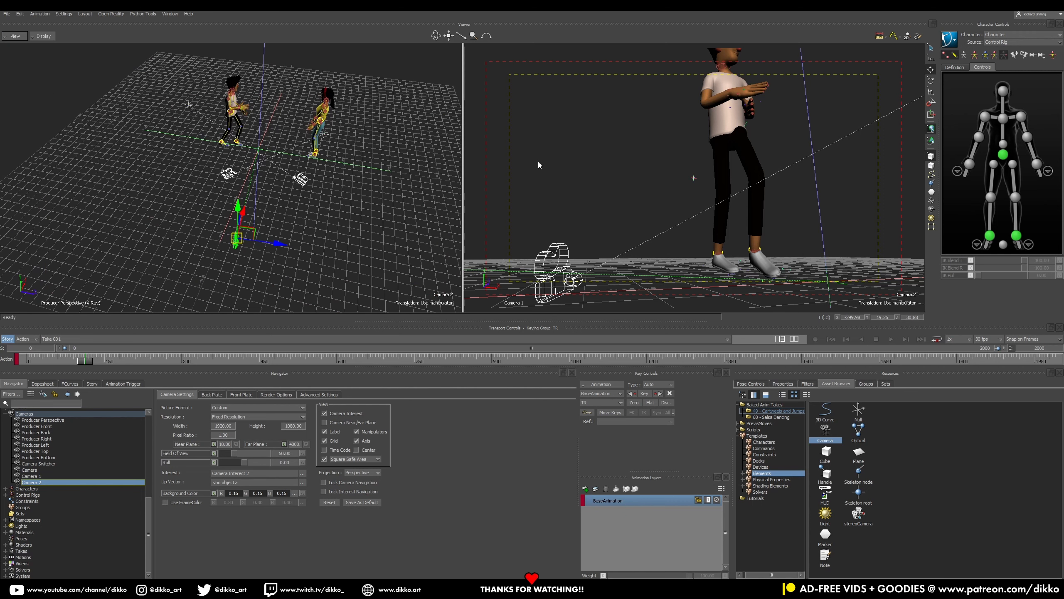
Display Camera 2 in the camera viewport and move that camera farther back and higher to take in both characters
click(14, 36)
mouse_move(49, 68)
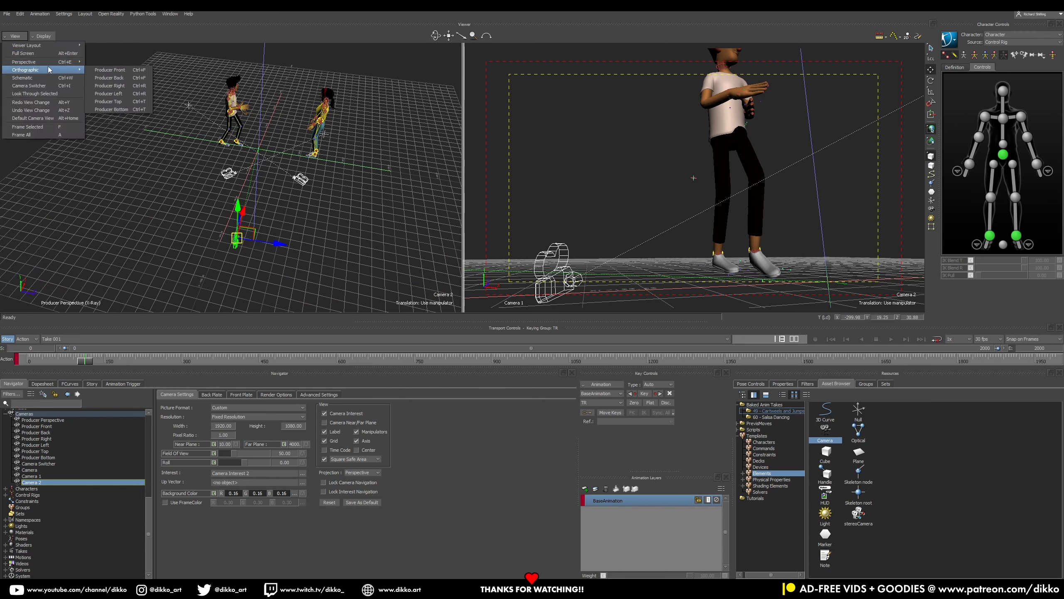
click(121, 89)
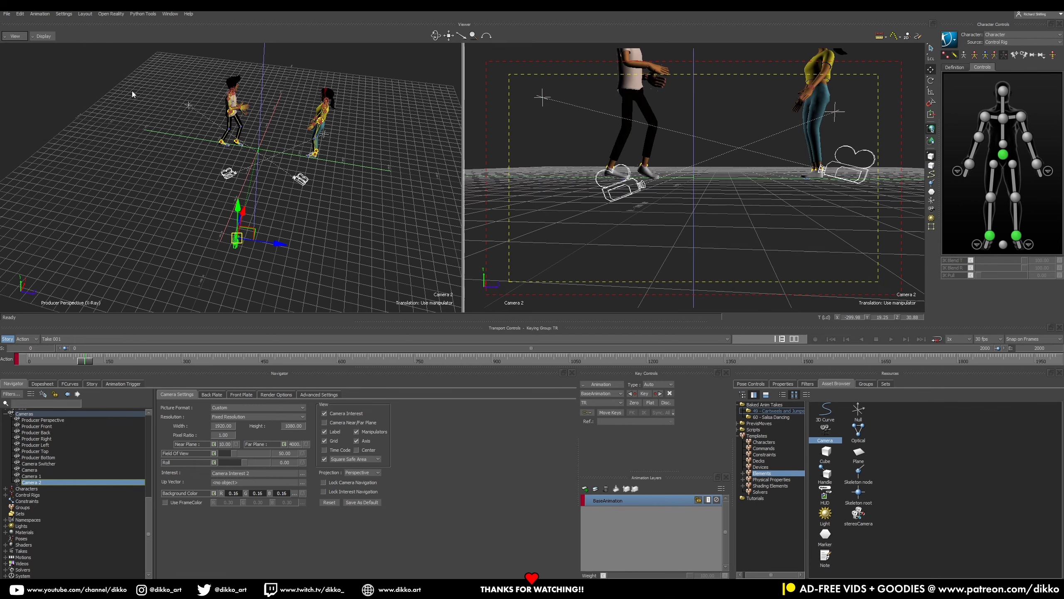
scroll(310, 188, down, 3)
ctrl+shift+drag(273, 209, 160, 172)
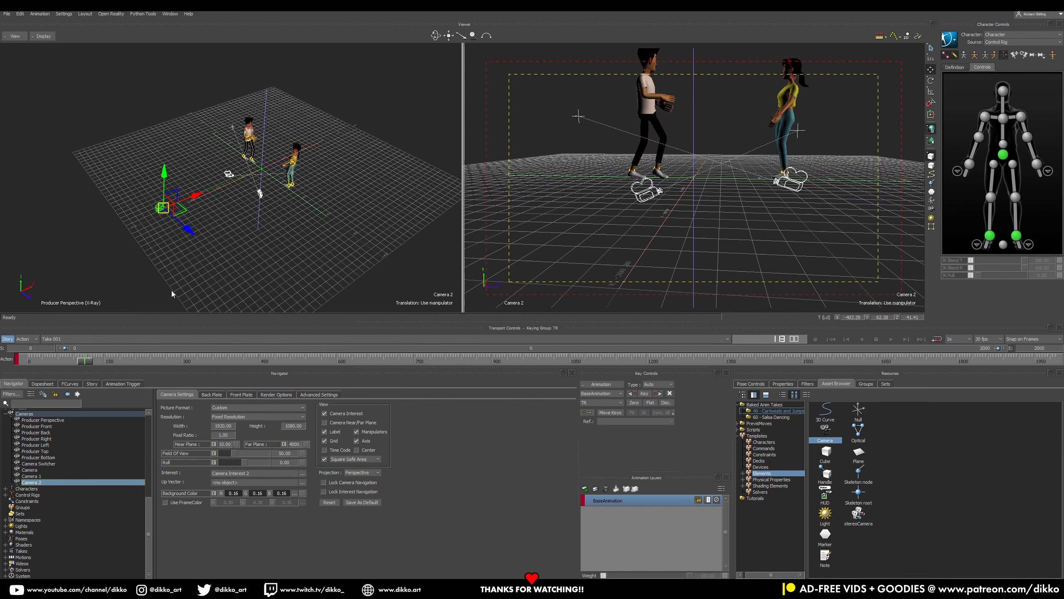
Raise Camera Interest 2 to about Y 79 so Camera 2 aims at the characters' mid-body
scroll(42, 457, up, 3)
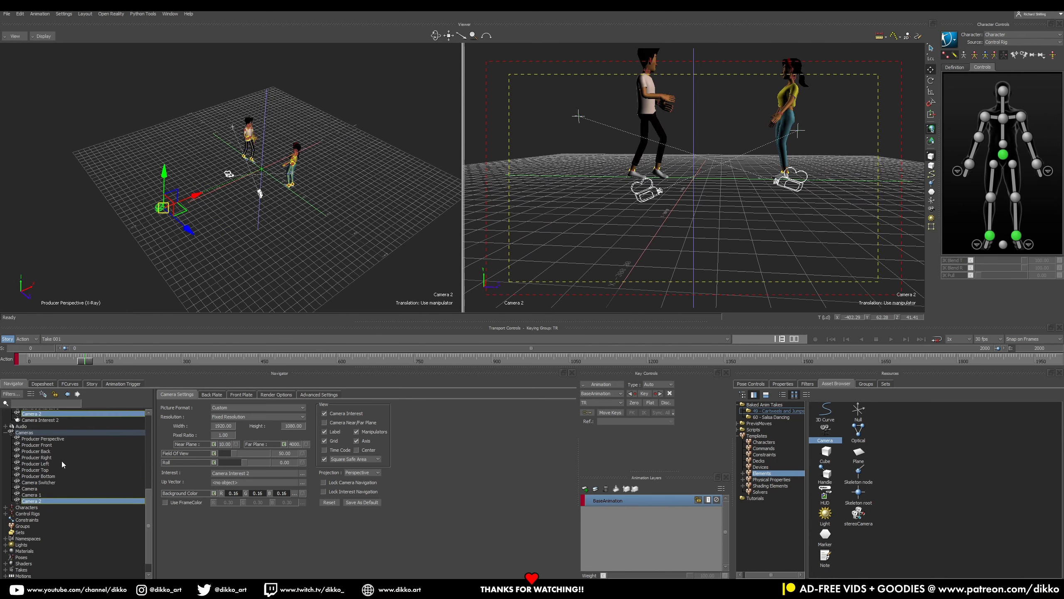
click(41, 445)
drag(264, 135, 265, 115)
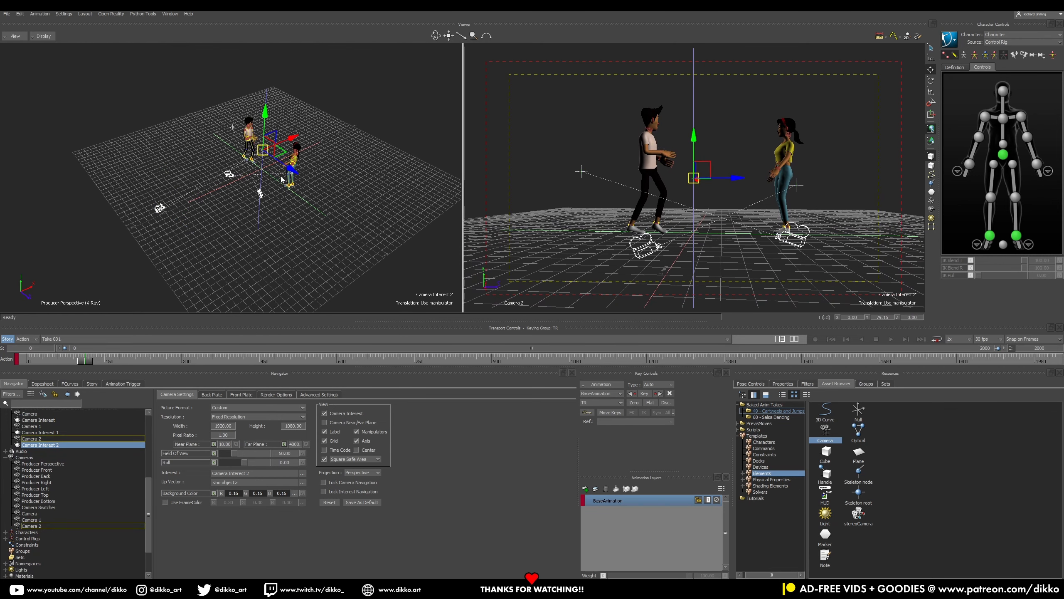
Reselect Camera 2 and move it sideways to about Z -7
click(292, 171)
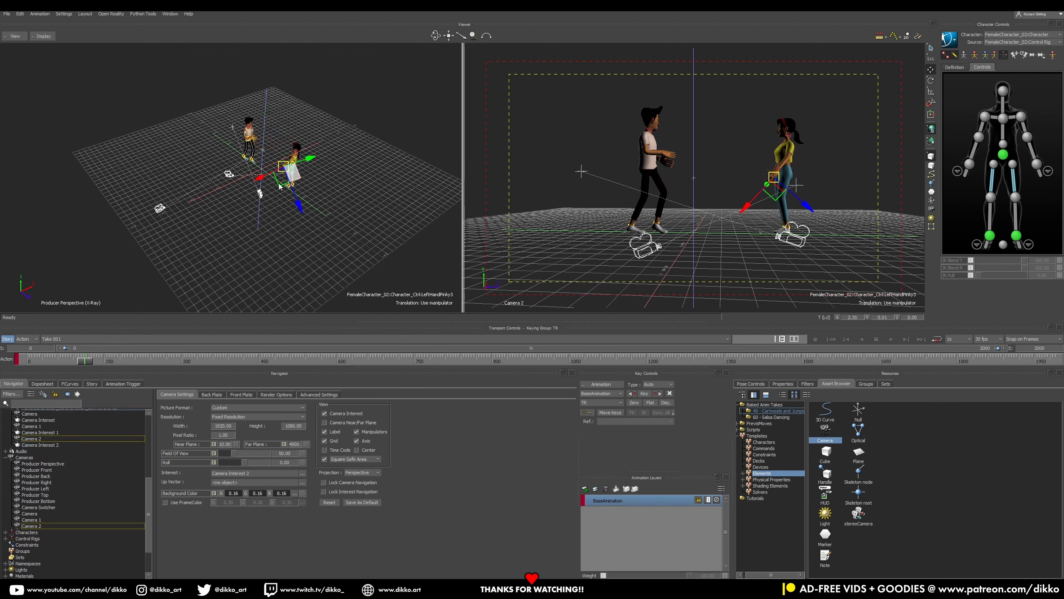
click(158, 213)
ctrl+shift+drag(152, 232, 184, 238)
drag(263, 252, 242, 246)
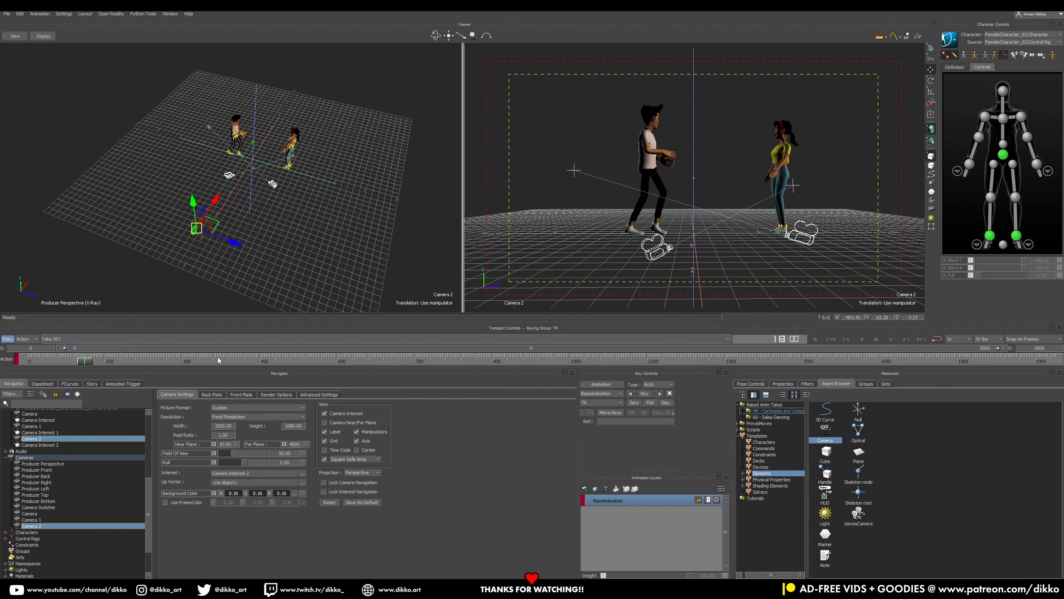
Scrub to frame 164, shift Camera 2 and Camera Interest 2 together sideways to centre the couple, and scrub on to frame 304
drag(87, 362, 113, 359)
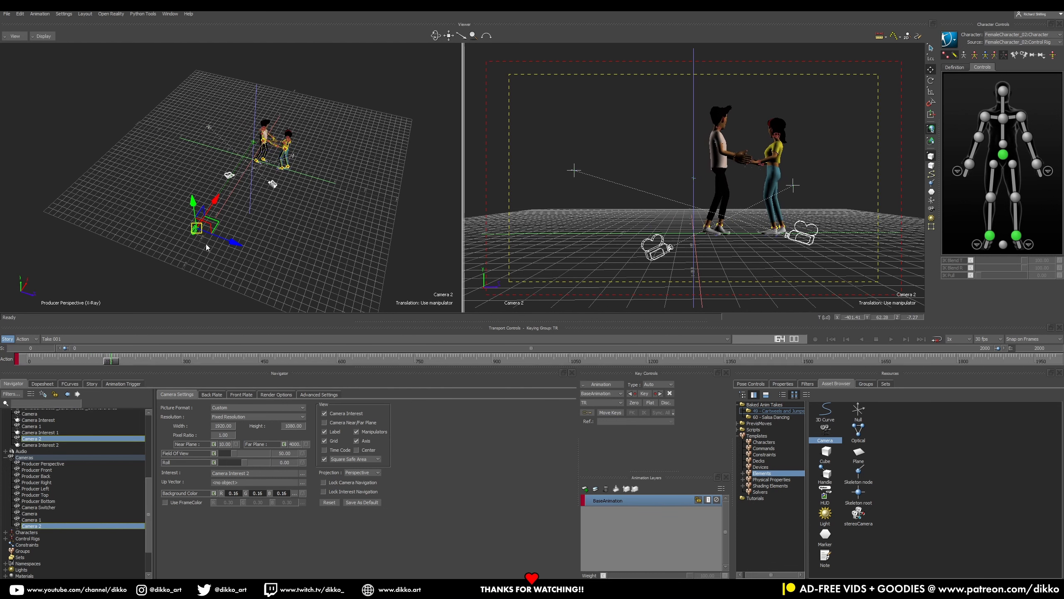
click(35, 444)
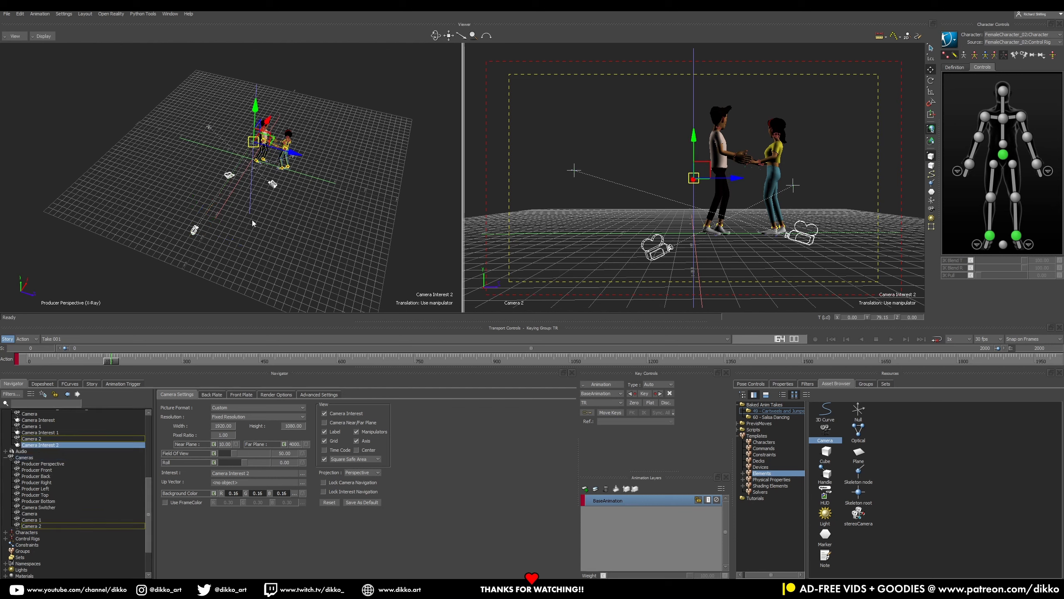
shift+click(193, 230)
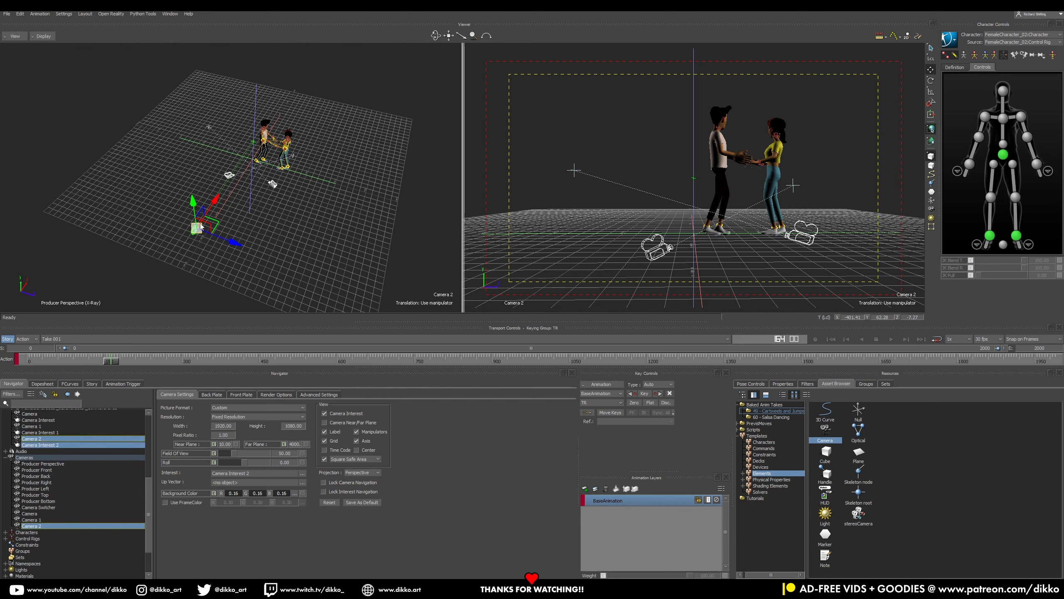
drag(229, 242, 256, 257)
drag(127, 366, 187, 361)
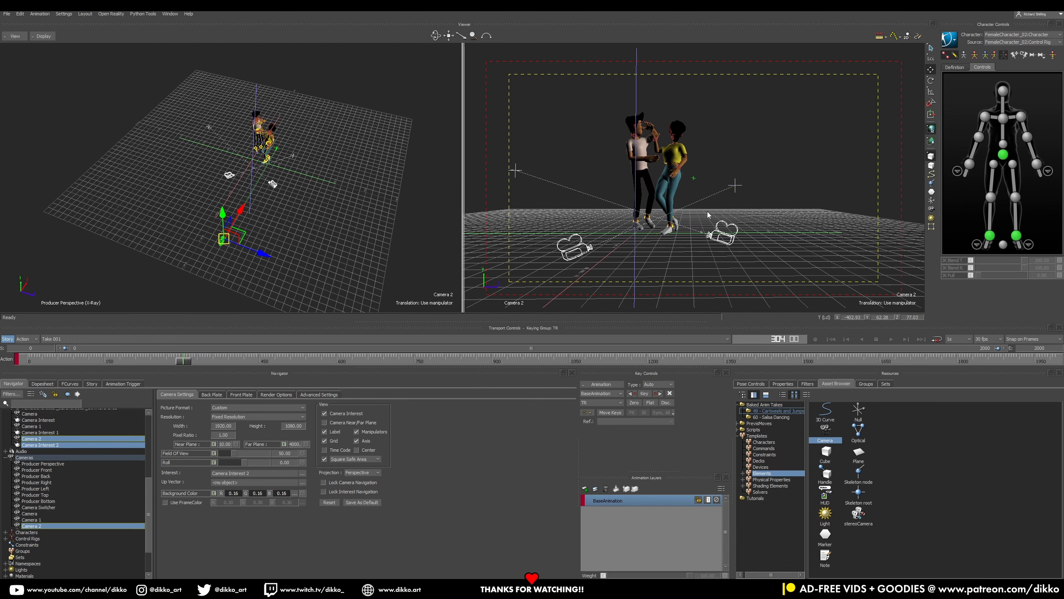
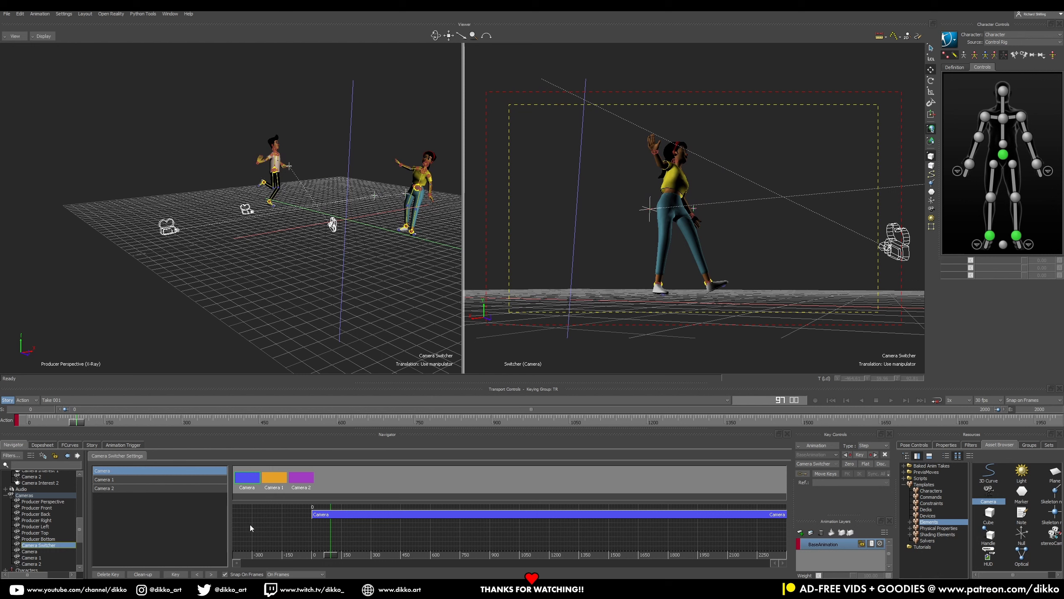
In the Camera Switcher, key a cut to Camera 1 at frame 97 and to Camera 2 at frame 160, then scrub back to check
click(270, 486)
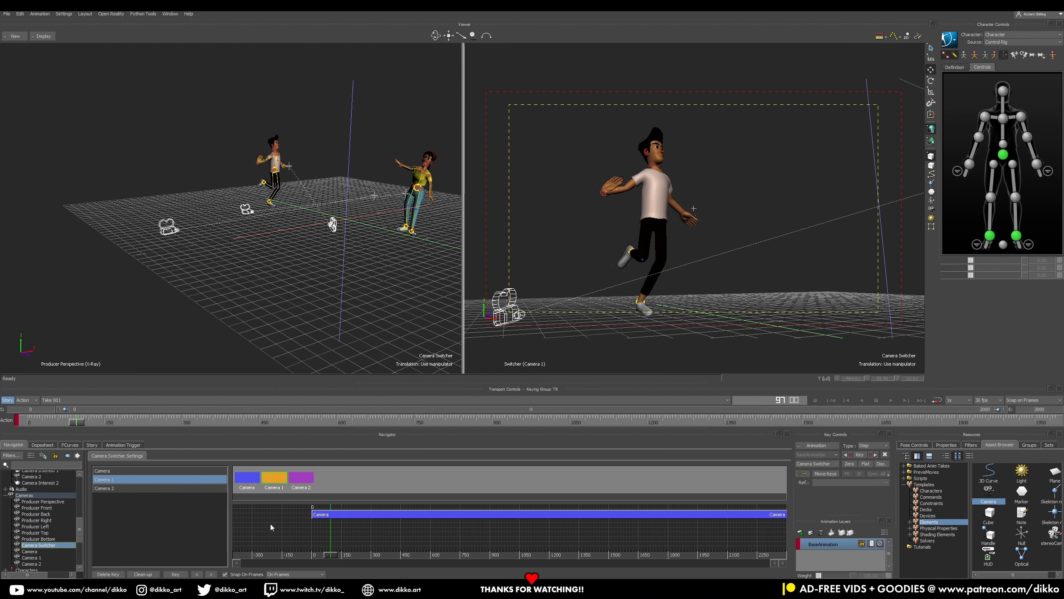
drag(331, 555, 343, 561)
click(298, 480)
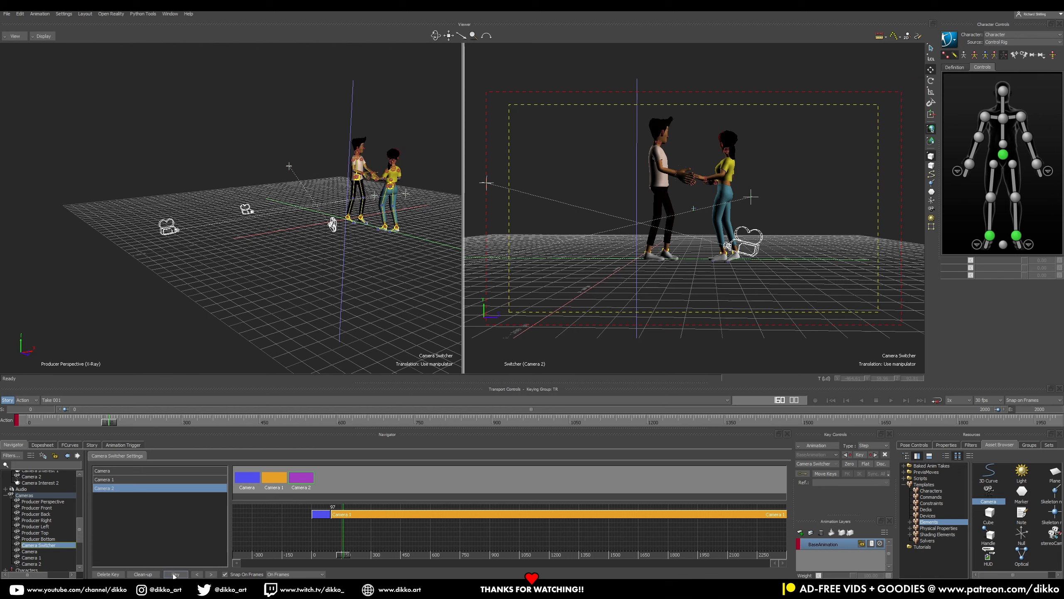
mouse_move(342, 557)
mouse_down()
mouse_move(318, 556)
mouse_move(334, 562)
mouse_up()
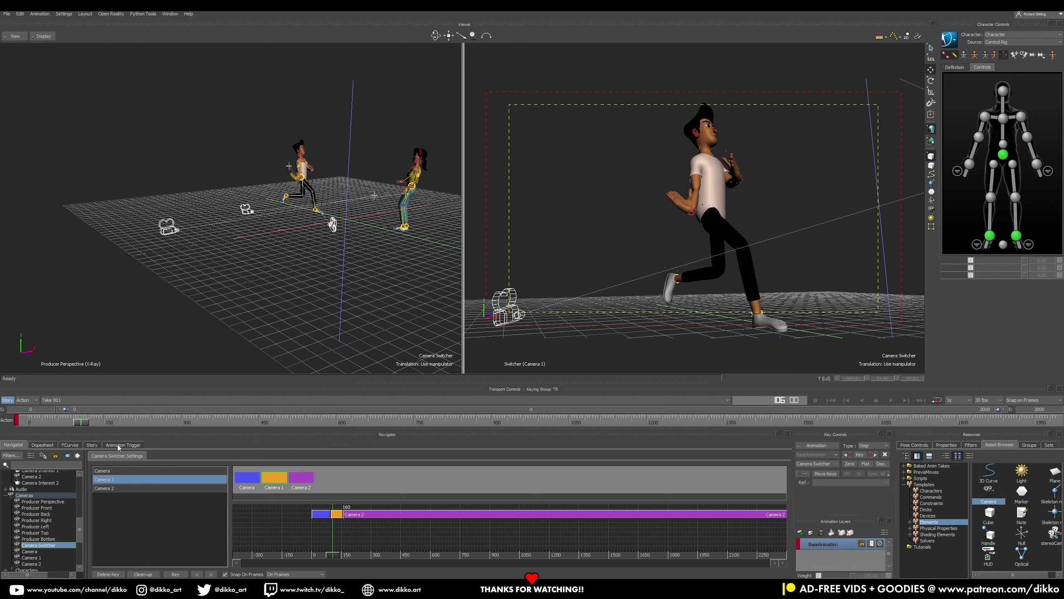
In the Story timeline, shift the male character's first clip later to start at frame 87 and scrub to check the motion
click(95, 445)
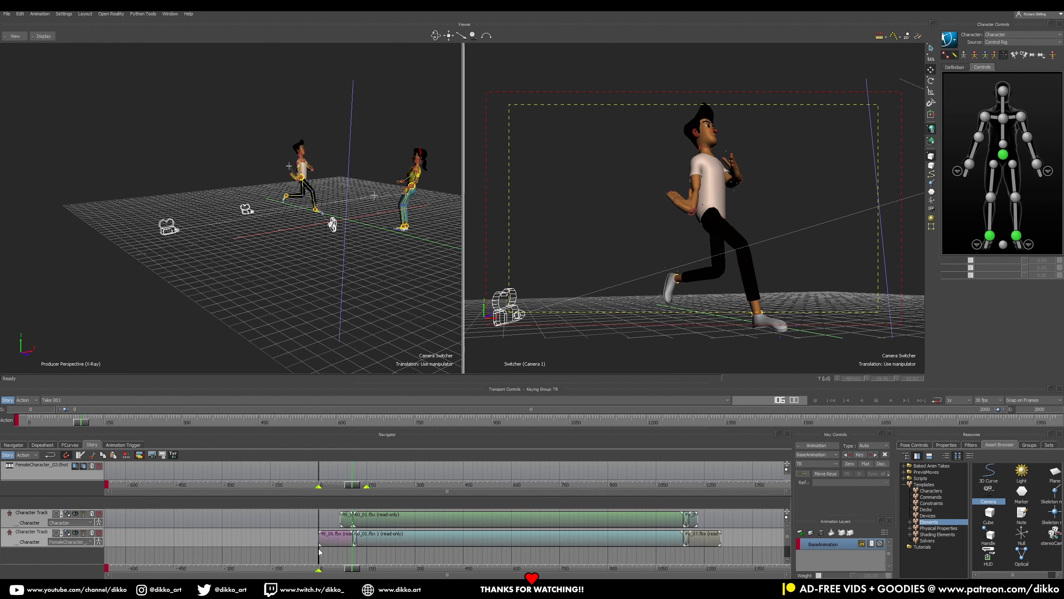
drag(786, 518, 626, 532)
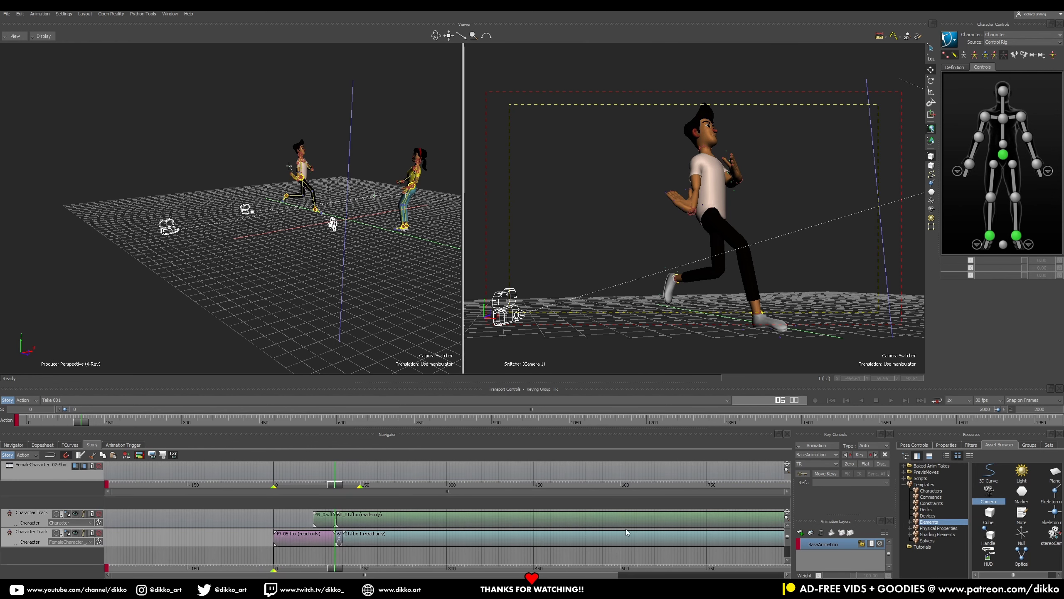
ctrl+drag(284, 558, 550, 544)
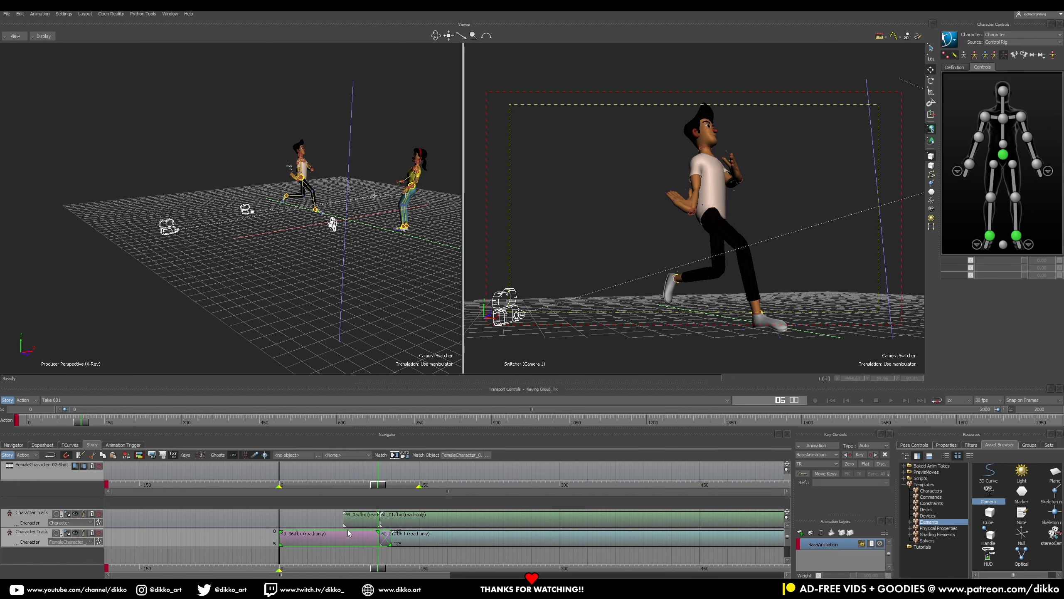
click(359, 521)
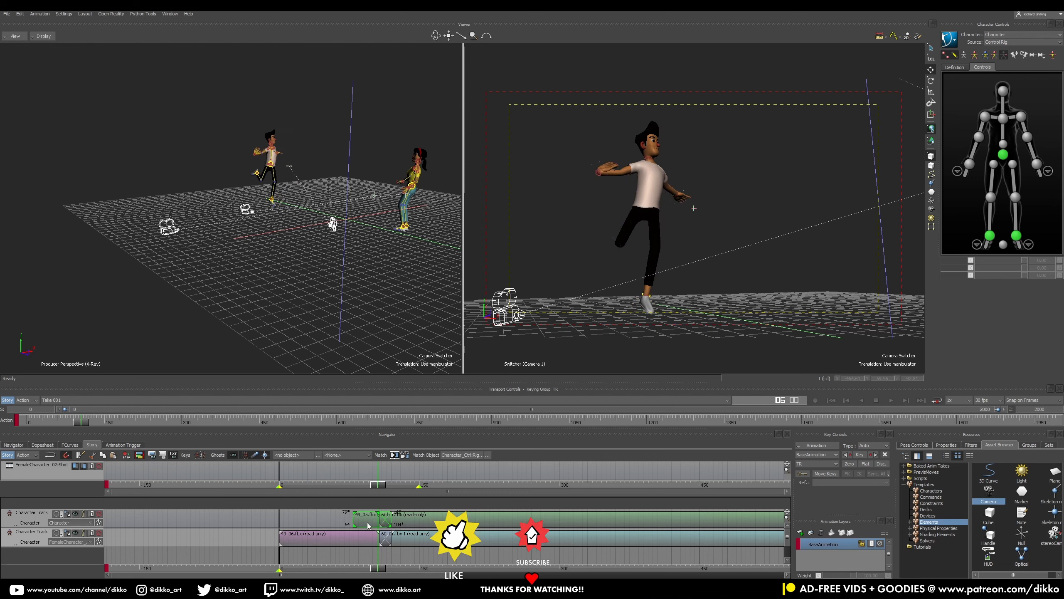
drag(373, 526, 375, 528)
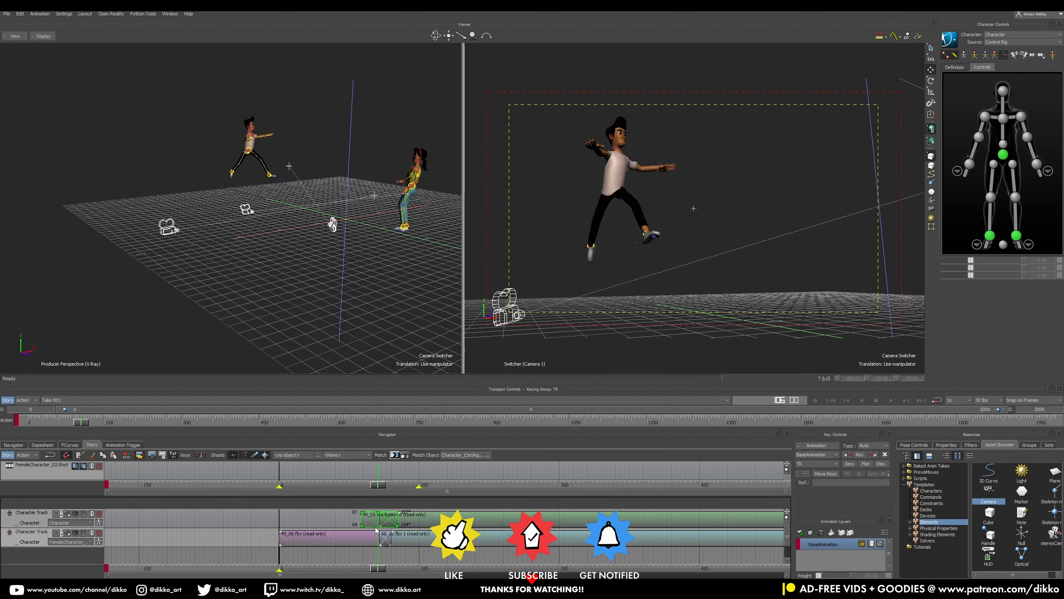
drag(367, 569, 384, 569)
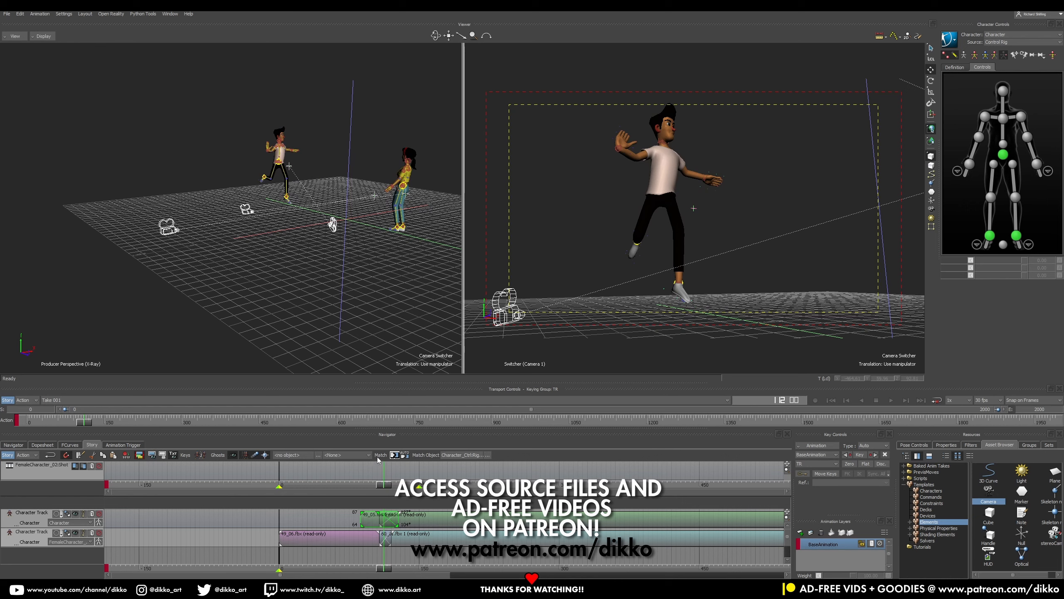
Scrub the male character's clip transition to about frame 115 and apply clip matching with his left ankle effector selected
ctrl+drag(336, 247, 367, 317)
drag(384, 570, 382, 569)
ctrl+drag(414, 535, 468, 518)
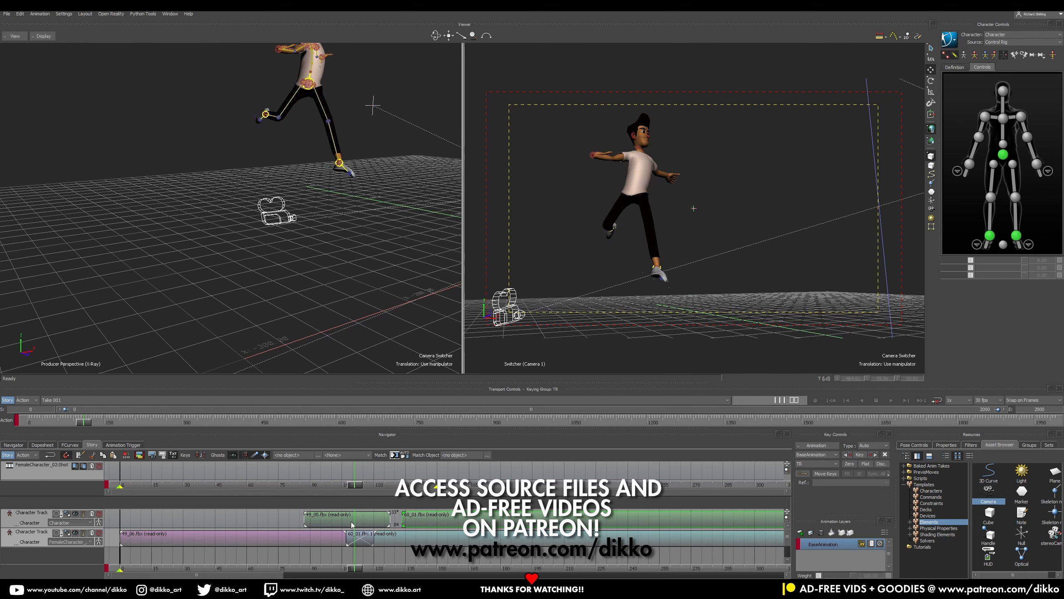
drag(353, 571, 364, 574)
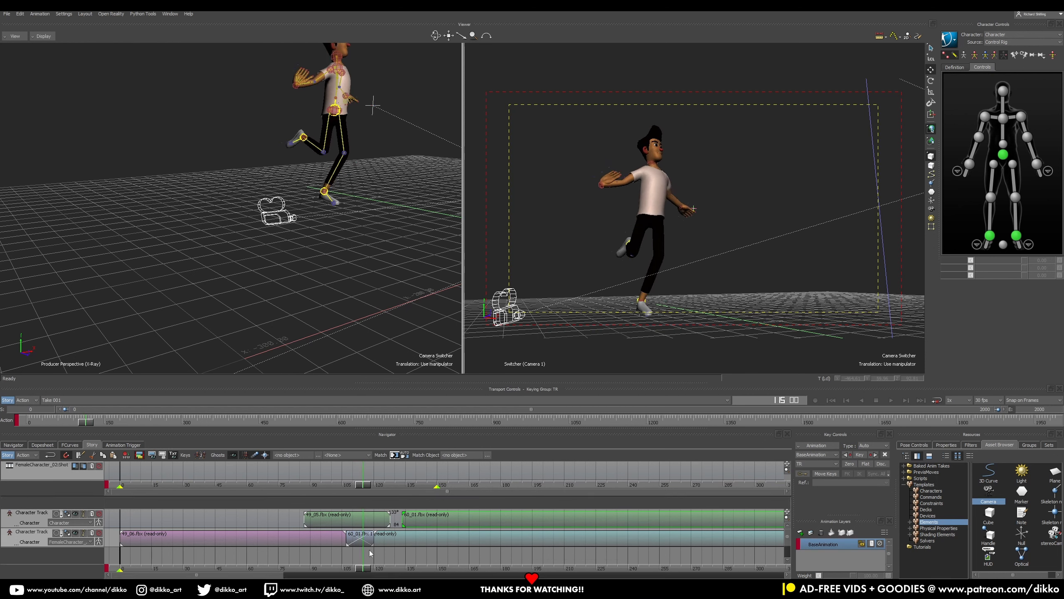
click(644, 298)
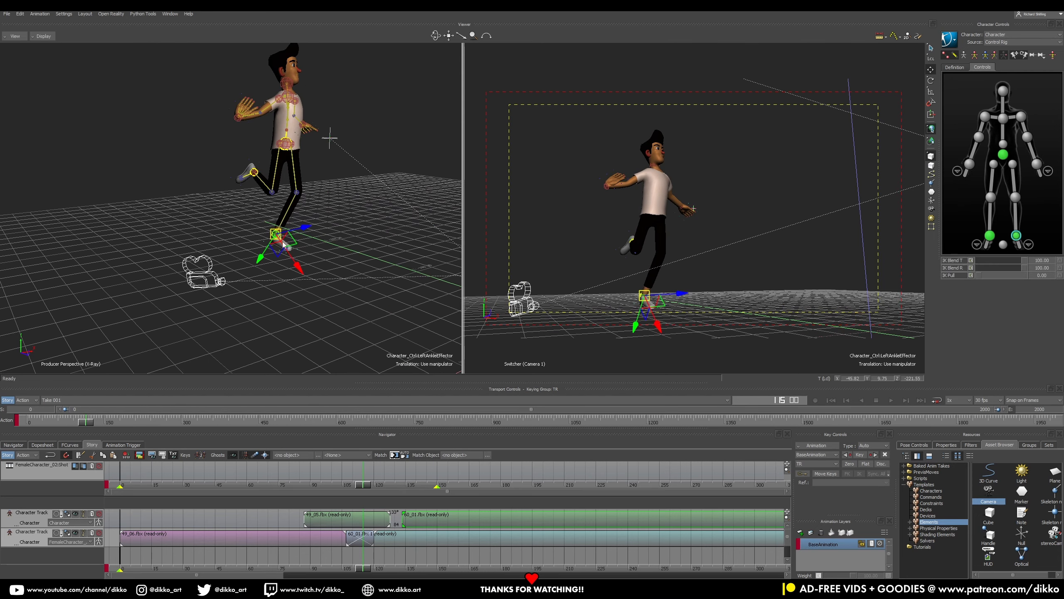
click(394, 455)
click(523, 381)
Try shifting the male character's second clip earlier to overlap his first clip, and undo the last changes
drag(438, 518, 382, 517)
drag(359, 568, 325, 571)
key(ctrl+z)
key(ctrl+y)
key(ctrl+z)
key(ctrl+z)
key(ctrl+z)
Slide the male character's first clip later in small adjustments, scrub the transition and reapply the clip matching
drag(304, 521, 344, 521)
drag(356, 521, 383, 521)
drag(344, 568, 365, 569)
drag(367, 522, 374, 522)
drag(365, 568, 370, 568)
click(394, 455)
click(514, 394)
Move the male character's first clip back earlier in the Story timeline and scrub to check his entrance
drag(348, 521, 356, 520)
drag(370, 568, 331, 568)
drag(372, 520, 299, 518)
drag(331, 568, 206, 568)
drag(255, 542, 180, 568)
In the Camera Switcher, key a cut to Camera 1 at frame 55
click(13, 444)
double_click(38, 545)
click(114, 479)
click(92, 445)
click(13, 444)
click(104, 480)
click(175, 575)
Delete the redundant Camera 1 key at frame 97 from the Camera Switcher
ctrl+drag(326, 529, 468, 519)
click(363, 557)
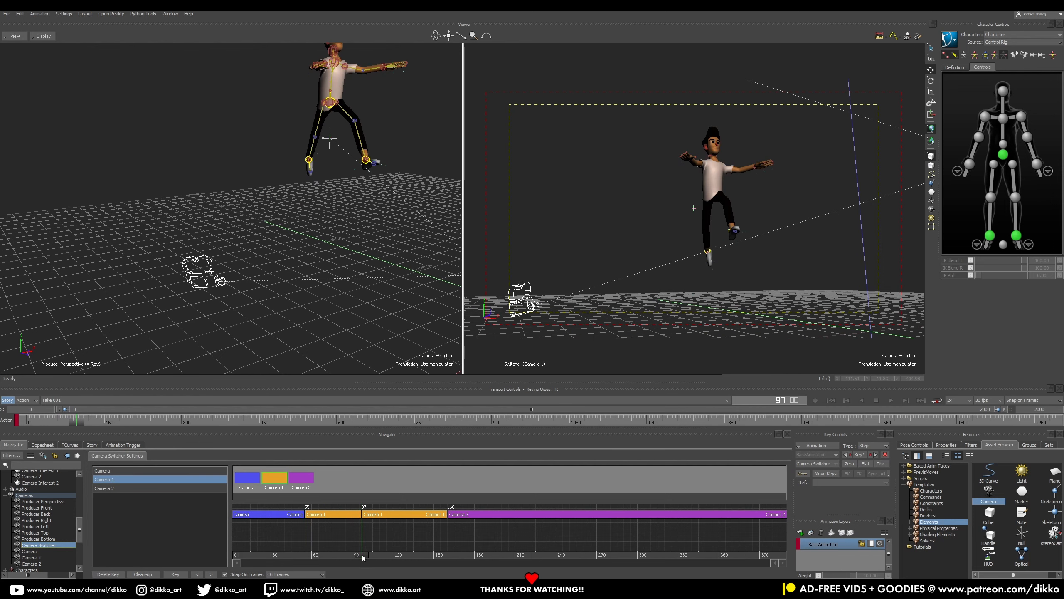
click(108, 574)
In the Story timeline, shift both characters' dance clips earlier to start around frame 100
click(92, 445)
drag(292, 521, 335, 525)
mouse_move(319, 567)
mouse_down()
mouse_move(345, 568)
mouse_move(332, 567)
mouse_up()
click(489, 540)
ctrl+drag(489, 540, 388, 565)
scroll(362, 553, up, 8)
drag(312, 537, 299, 536)
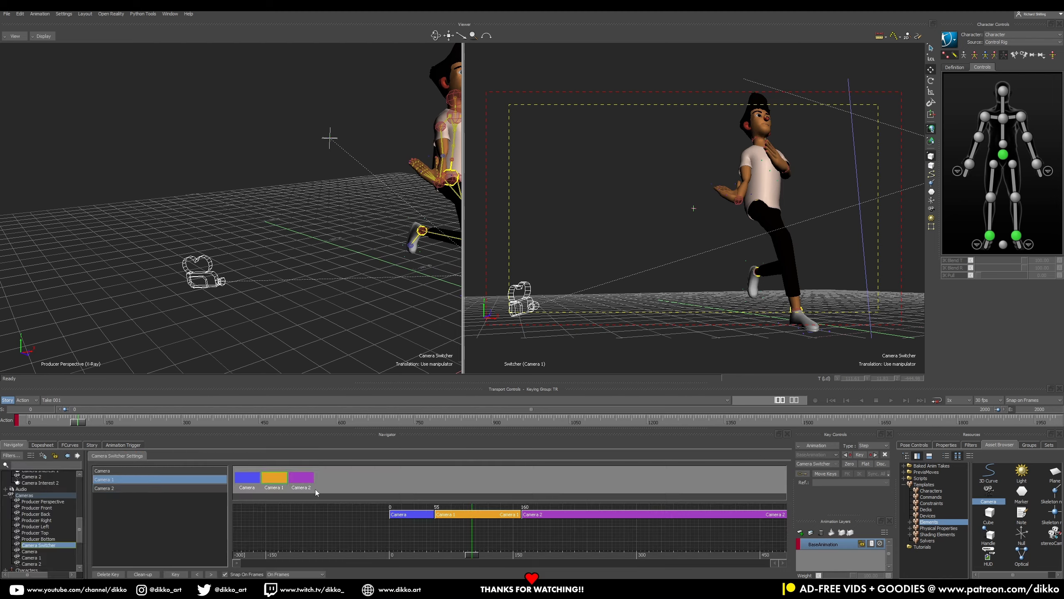
In the Camera Switcher, key the cut to Camera 2 at frame 100 and scrub through the switched shots
drag(398, 557, 428, 508)
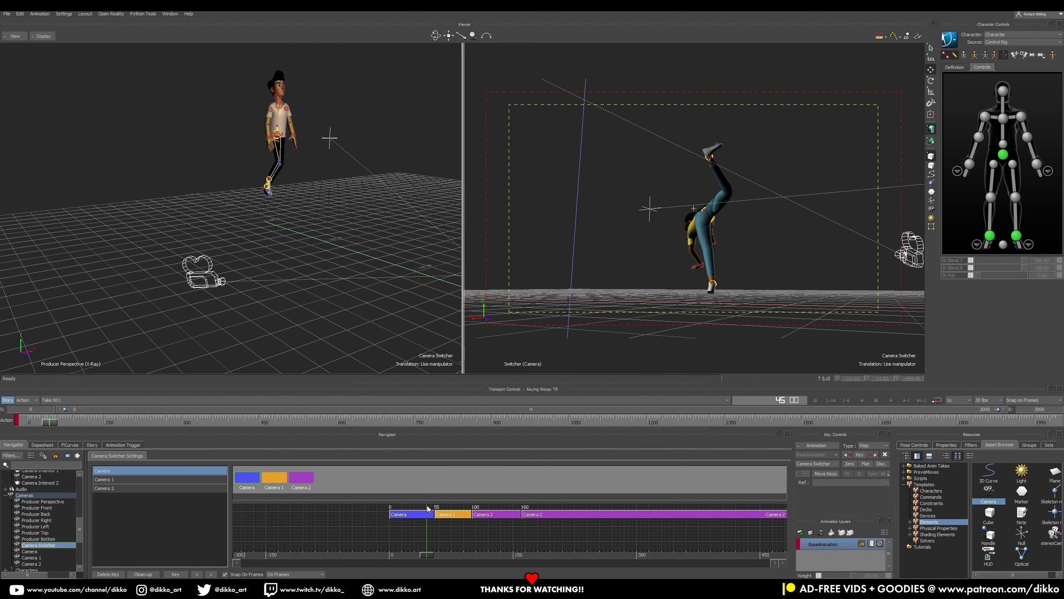
drag(367, 545, 529, 516)
drag(523, 556, 408, 575)
Check the clips in the Story timeline and move the Camera Switcher's cut to Camera 2 to frame 102
click(92, 445)
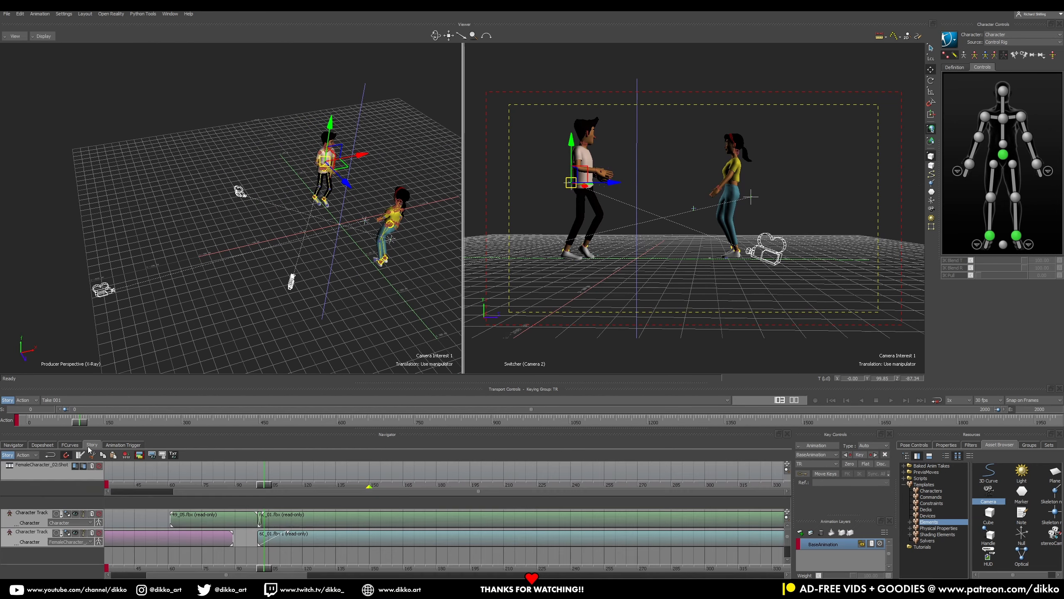
click(13, 445)
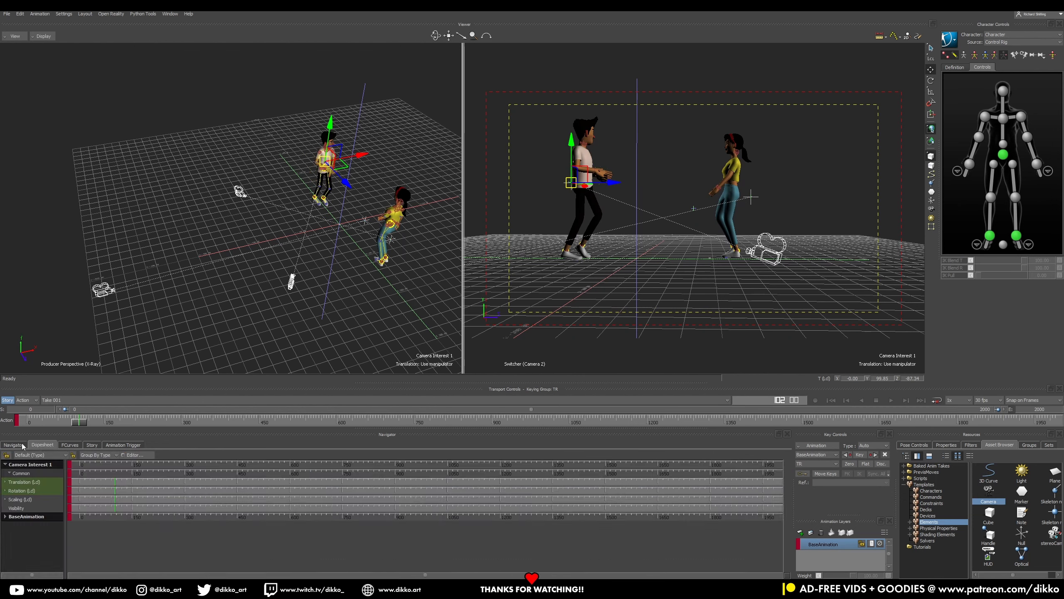
ctrl+drag(404, 515, 474, 515)
click(474, 515)
drag(464, 555, 691, 541)
ctrl+drag(691, 543, 647, 549)
drag(380, 554, 409, 527)
Try moving Camera 1 across to the opposite side of the characters, and undo the last changes
scroll(40, 516, up, 2)
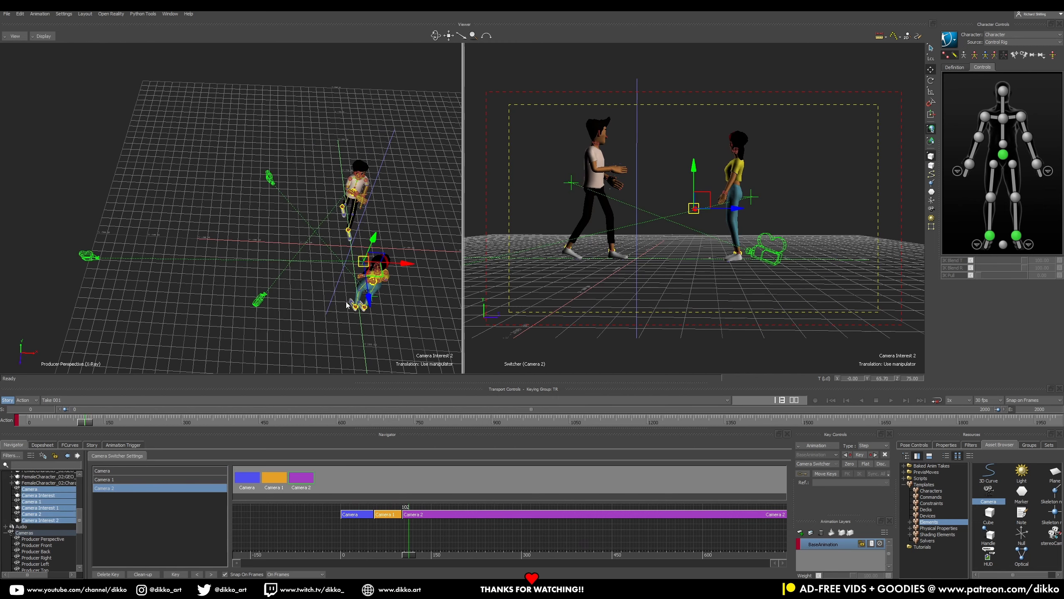
ctrl+shift+drag(346, 305, 265, 284)
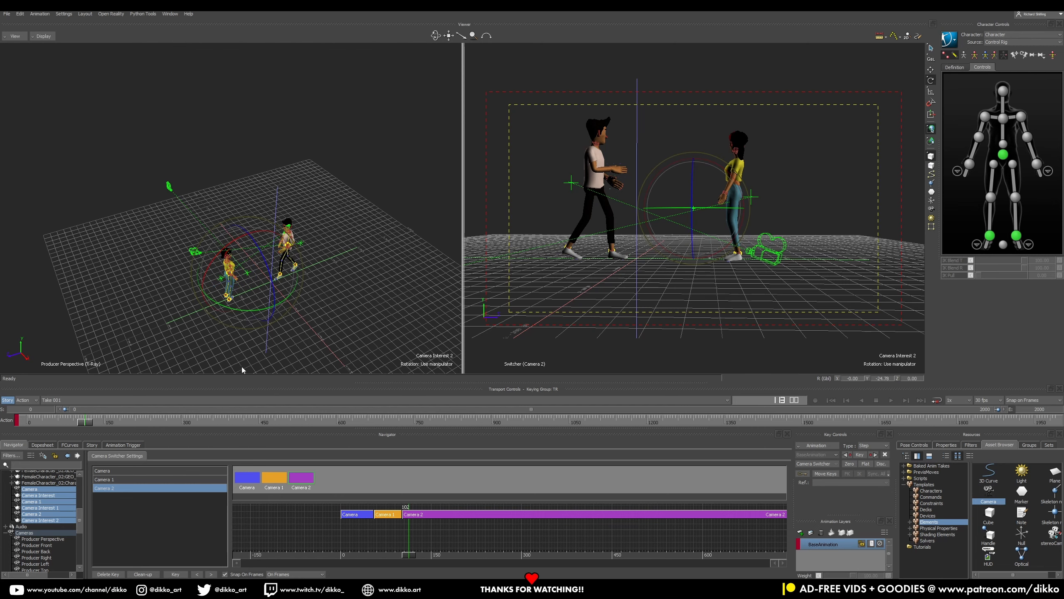
key(t)
drag(408, 555, 364, 554)
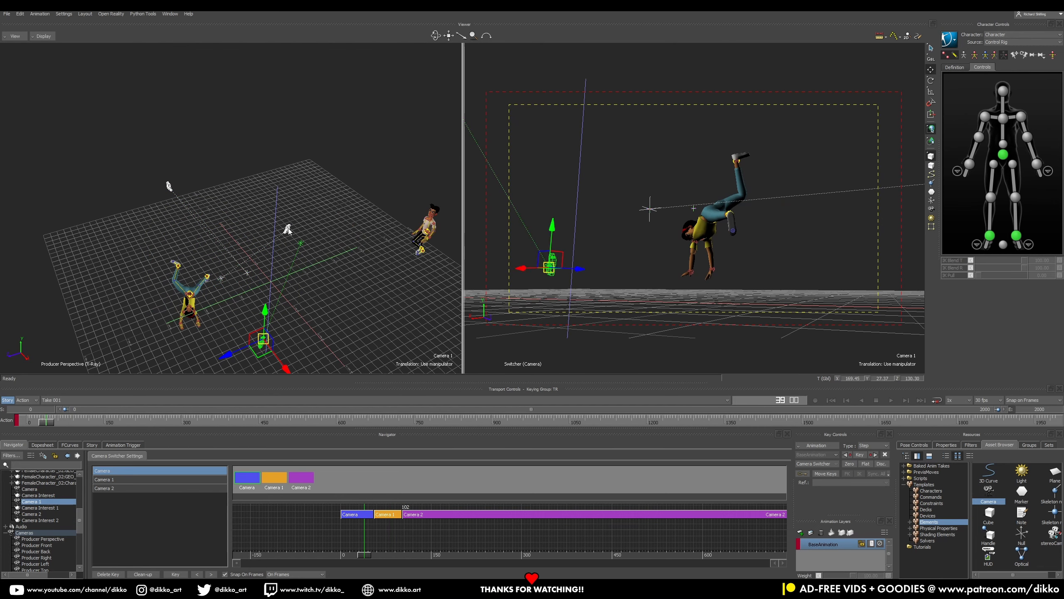
key(ctrl+z)
key(ctrl+z)
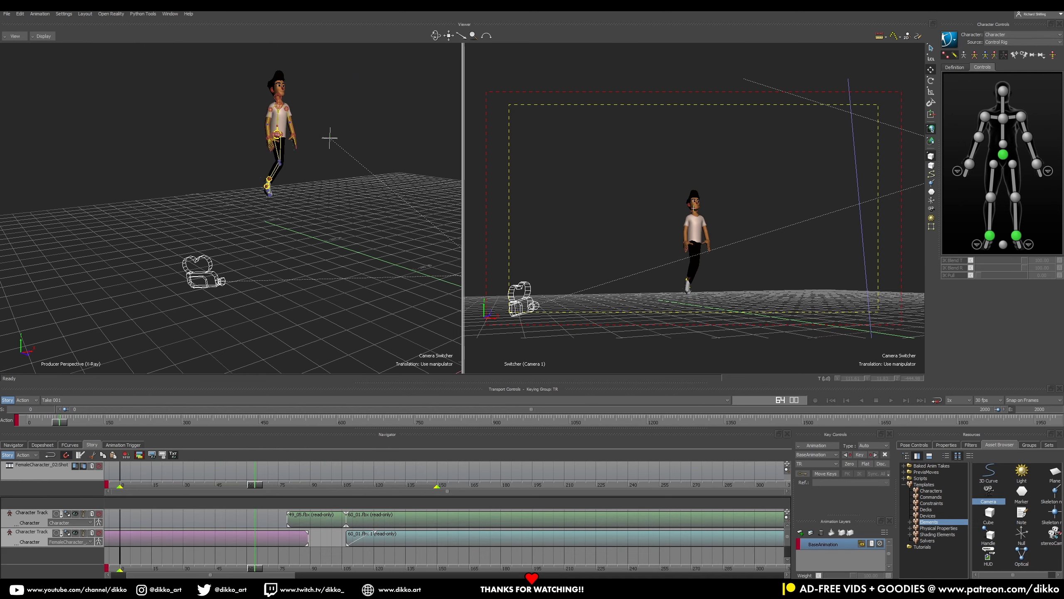
Shift the male character's first clip and both characters' following clips earlier so the dance begins around frame 100
mouse_move(255, 515)
mouse_down()
mouse_move(217, 517)
mouse_move(260, 525)
mouse_move(249, 523)
mouse_up()
drag(314, 516, 346, 519)
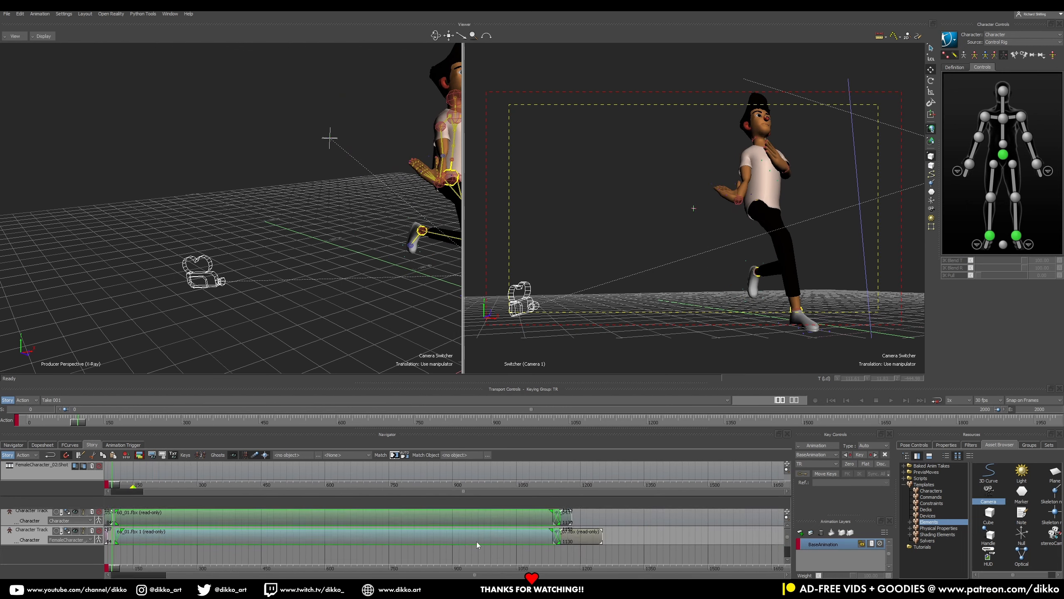
ctrl+drag(477, 545, 587, 541)
shift+drag(338, 534, 281, 534)
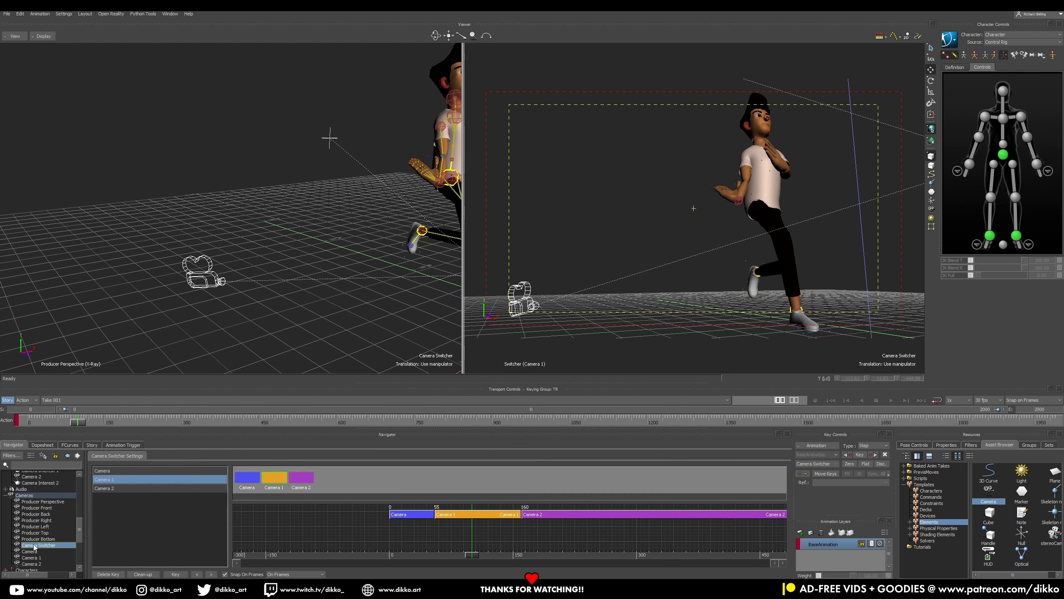
In the Camera Switcher, key a cut to Camera 2 at frame 100 and delete the one at frame 160
drag(482, 554, 517, 524)
mouse_move(517, 524)
mouse_down()
mouse_move(297, 561)
mouse_move(529, 515)
mouse_up()
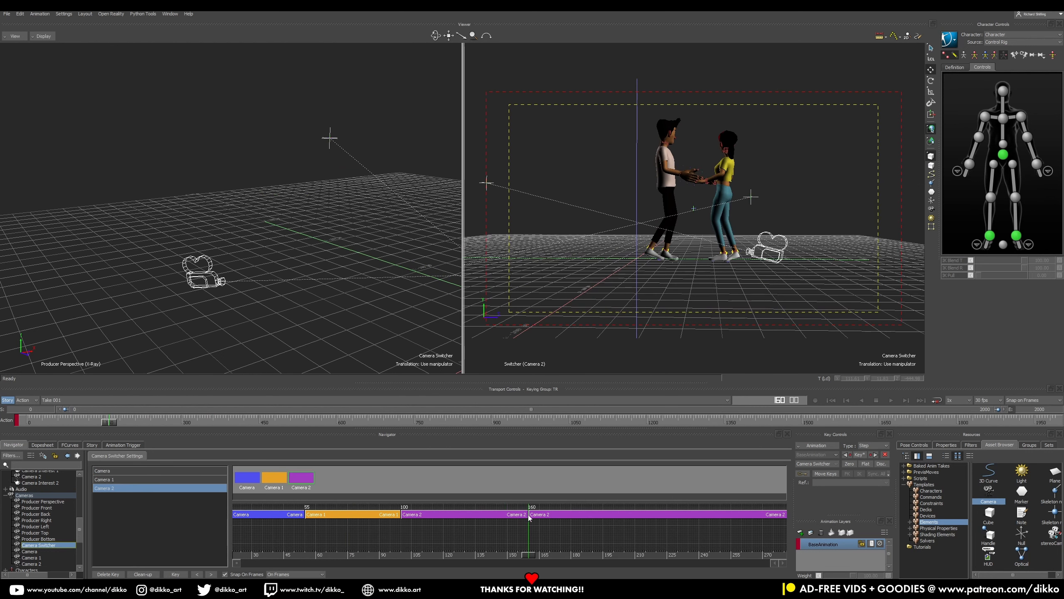
drag(523, 557, 396, 525)
Move Camera Interest 1 to about Z -87, in line with the male character near the start of the dance
ctrl+shift+drag(289, 251, 289, 328)
click(299, 138)
mouse_move(396, 556)
mouse_down()
mouse_move(368, 555)
mouse_move(407, 570)
mouse_up()
Check the clip transition in the Story timeline and move the Camera Switcher's cut to Camera 2 to frame 102
click(92, 444)
ctrl+drag(320, 520, 356, 520)
click(285, 520)
drag(255, 568, 263, 568)
click(41, 445)
click(14, 445)
double_click(38, 545)
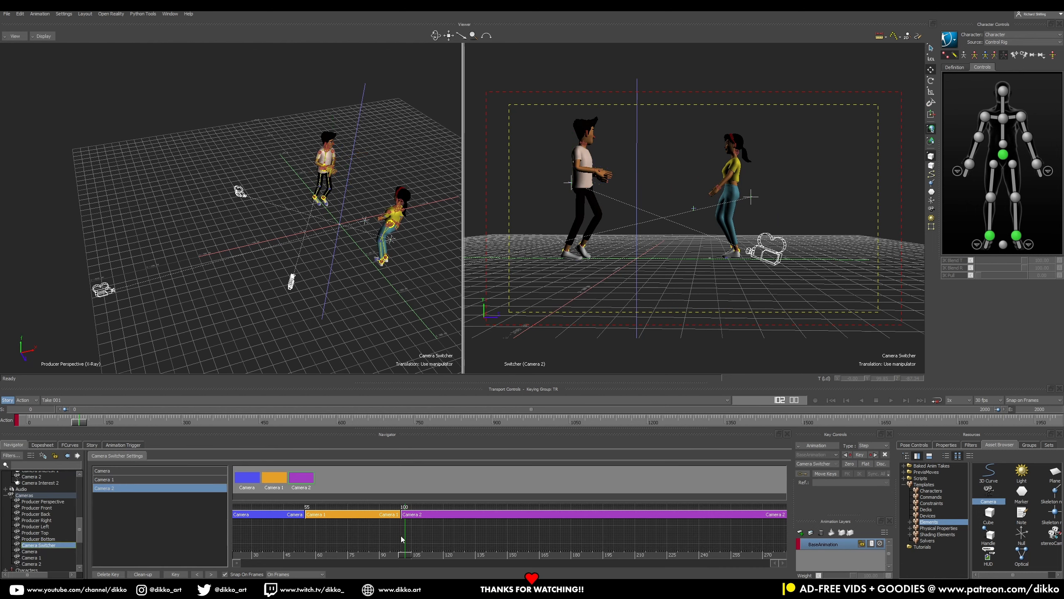
click(481, 555)
ctrl+drag(395, 519, 683, 536)
ctrl+drag(672, 535, 446, 534)
drag(344, 533, 410, 529)
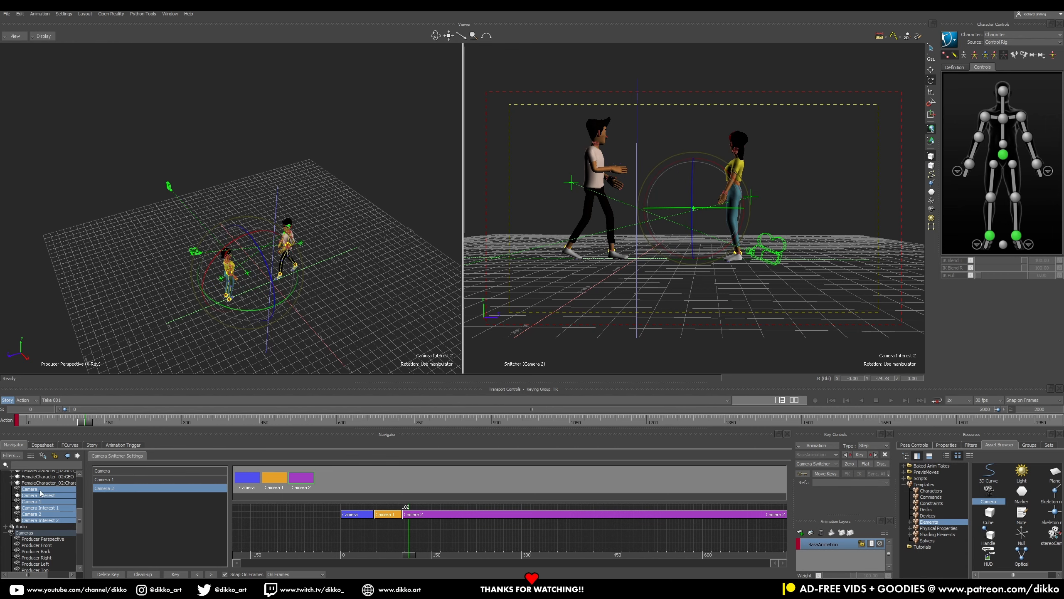
Move Camera 1 across to the opposite side of the characters, to about X 169 and Z 130
click(195, 252)
drag(409, 541, 392, 541)
key(t)
drag(220, 277, 288, 359)
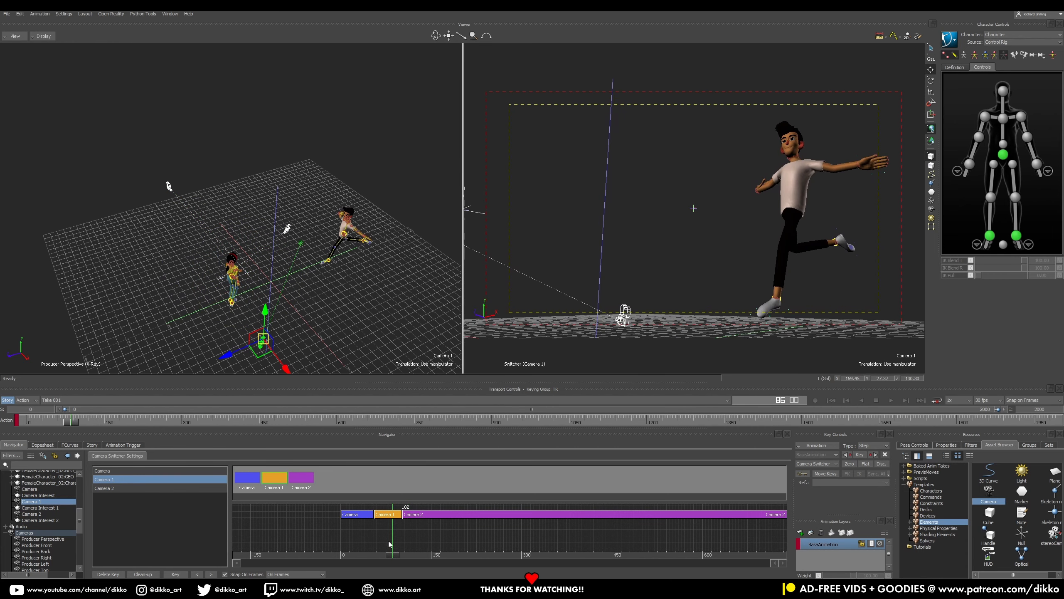
Scrub back to the female character's opening shot and move the first camera across to the opposite side as well
drag(389, 543, 365, 543)
click(286, 231)
drag(309, 254, 382, 320)
Move Camera 2 across to the opposite side, pulled back to about X 467 and Z 29 to frame the couple
click(169, 186)
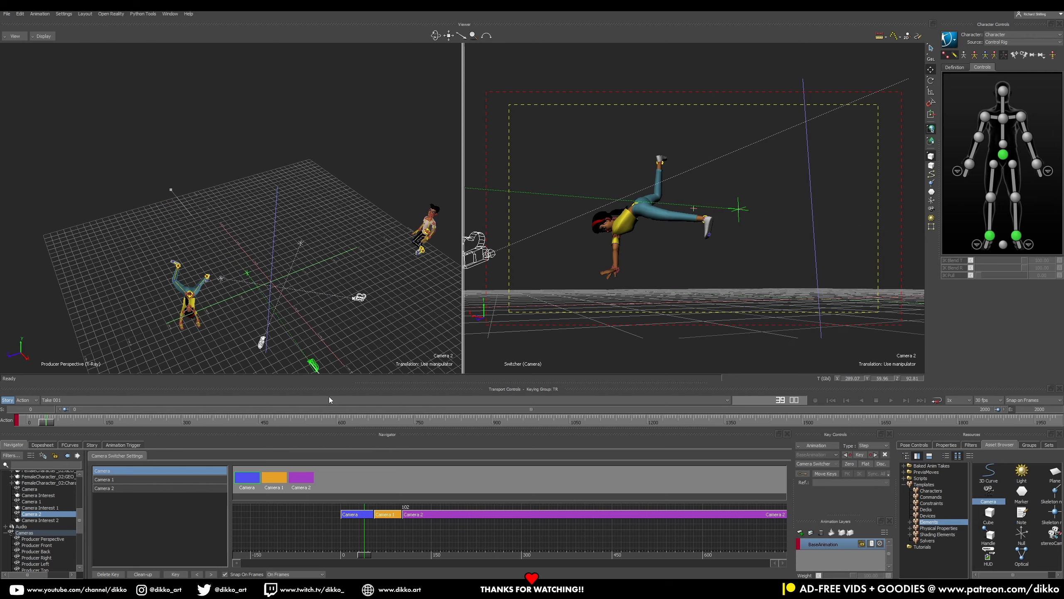
drag(366, 551, 439, 529)
scroll(302, 302, down, 3)
shift+drag(302, 302, 271, 271)
mouse_move(265, 310)
mouse_down()
mouse_move(283, 331)
mouse_move(249, 311)
mouse_up()
drag(438, 553, 397, 557)
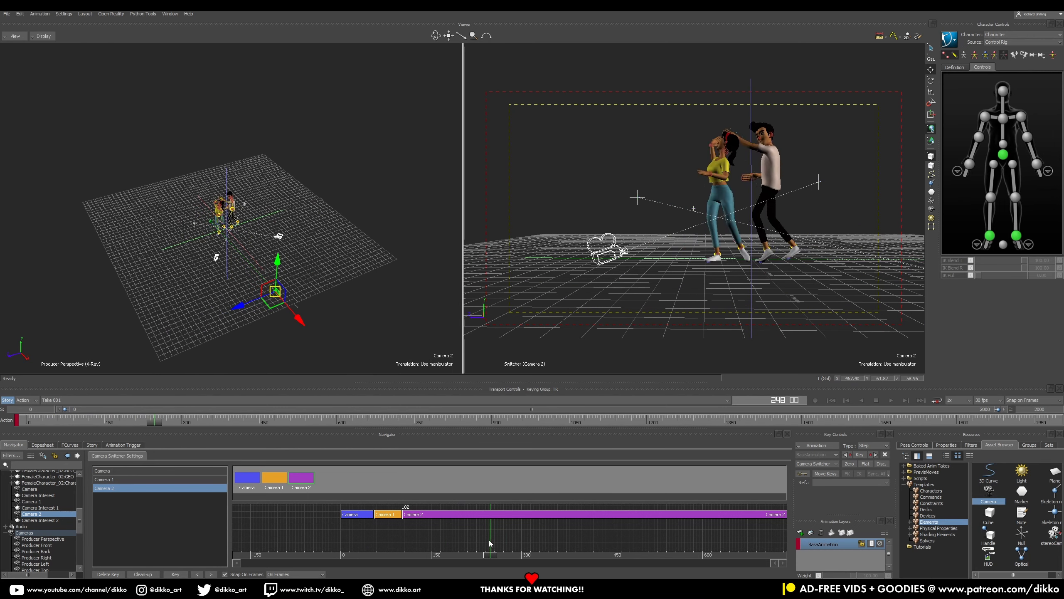
Add another camera to the scene and pick it in the Camera Switcher at frame 247
scroll(195, 254, up, 2)
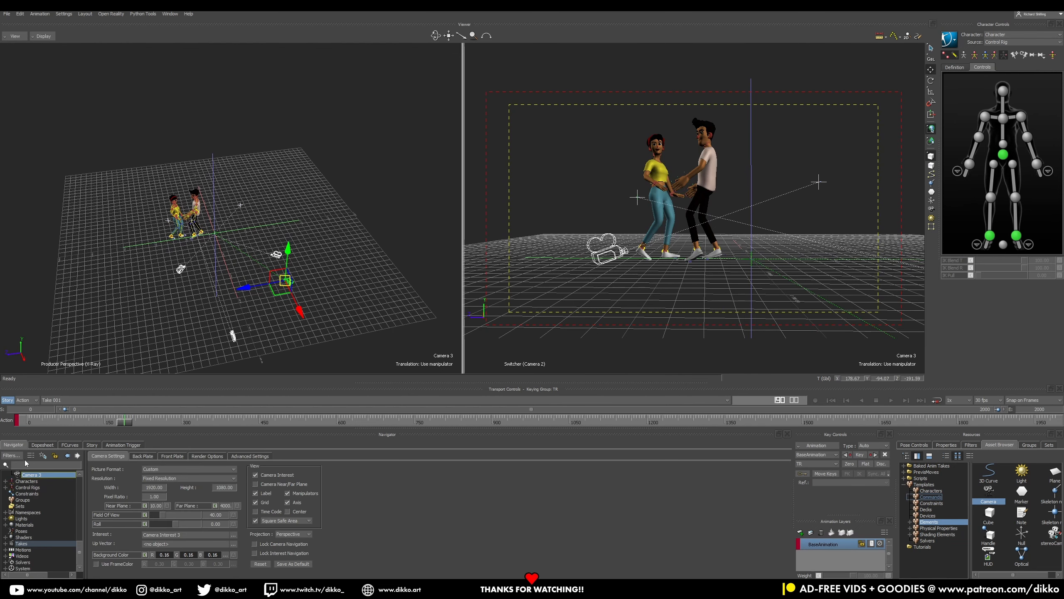
scroll(30, 486, up, 2)
click(38, 493)
drag(374, 524, 427, 527)
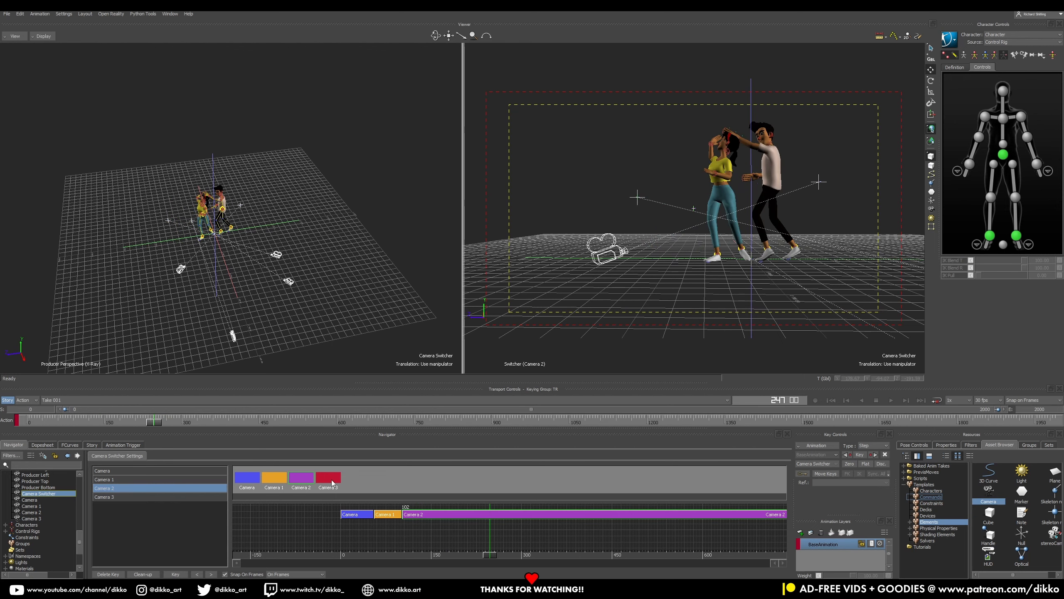
click(333, 482)
Position Camera 3 in front of the couple and raise its interest point to torso height between them
drag(486, 552, 501, 550)
ctrl+shift+drag(302, 302, 293, 229)
click(295, 286)
drag(260, 359, 164, 329)
alt+drag(189, 315, 203, 315)
click(252, 300)
drag(254, 264, 257, 222)
drag(218, 258, 203, 255)
Reselect Camera 3, show its function curves and set the keying group to TRS
click(228, 343)
drag(487, 555, 554, 518)
click(69, 444)
right_click(227, 347)
click(852, 380)
click(817, 446)
click(838, 444)
click(873, 446)
click(819, 453)
click(817, 463)
click(812, 478)
click(817, 463)
click(819, 470)
Play back the switched shots and scrub along the take to review Camera 3's coverage
drag(158, 421, 202, 423)
click(891, 400)
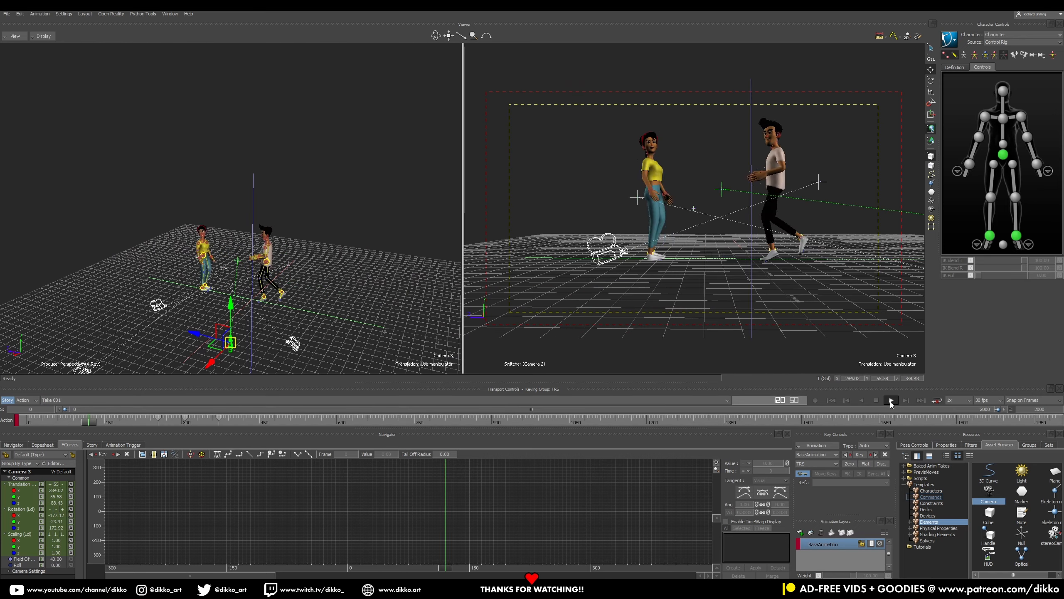
drag(214, 422, 271, 433)
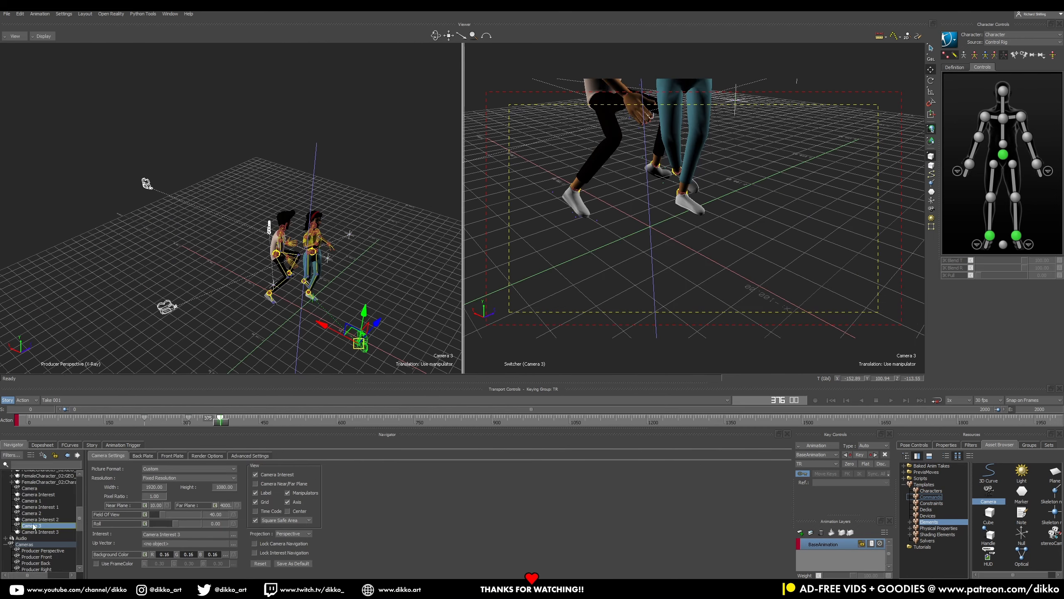
Raise Camera Interest 3 to the couple's chest height at about Y 111 and scrub to frame 382
click(34, 532)
mouse_move(221, 421)
mouse_down()
mouse_move(130, 406)
mouse_move(159, 423)
mouse_move(220, 420)
mouse_up()
drag(334, 280, 303, 204)
mouse_move(213, 422)
mouse_down()
mouse_move(143, 423)
mouse_move(164, 406)
mouse_move(224, 408)
mouse_up()
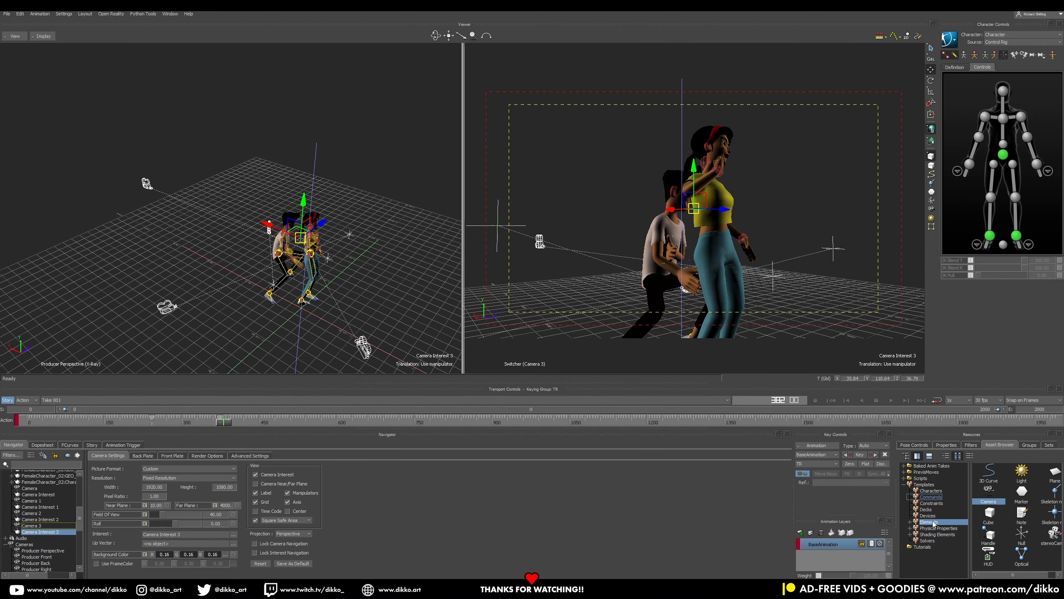
Place another camera beside the couple and key a cut to it at frame 382 in the Camera Switcher
drag(988, 497, 379, 299)
mouse_move(379, 298)
ctrl+shift+mouse_down()
mouse_move(368, 324)
mouse_move(328, 333)
mouse_move(360, 296)
ctrl+shift+mouse_up()
scroll(31, 488, up, 2)
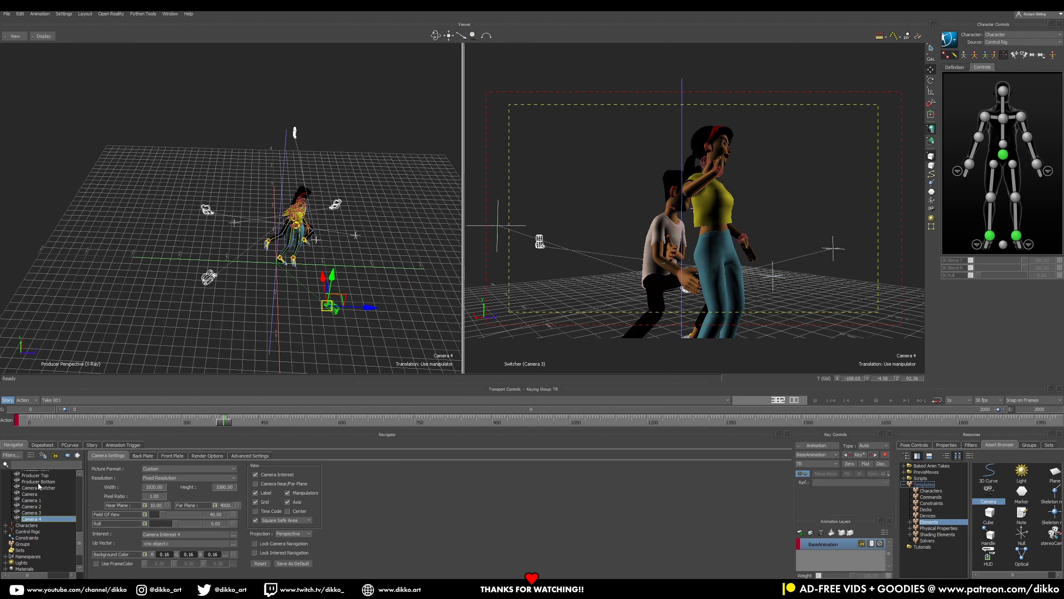
click(39, 487)
click(354, 478)
click(175, 575)
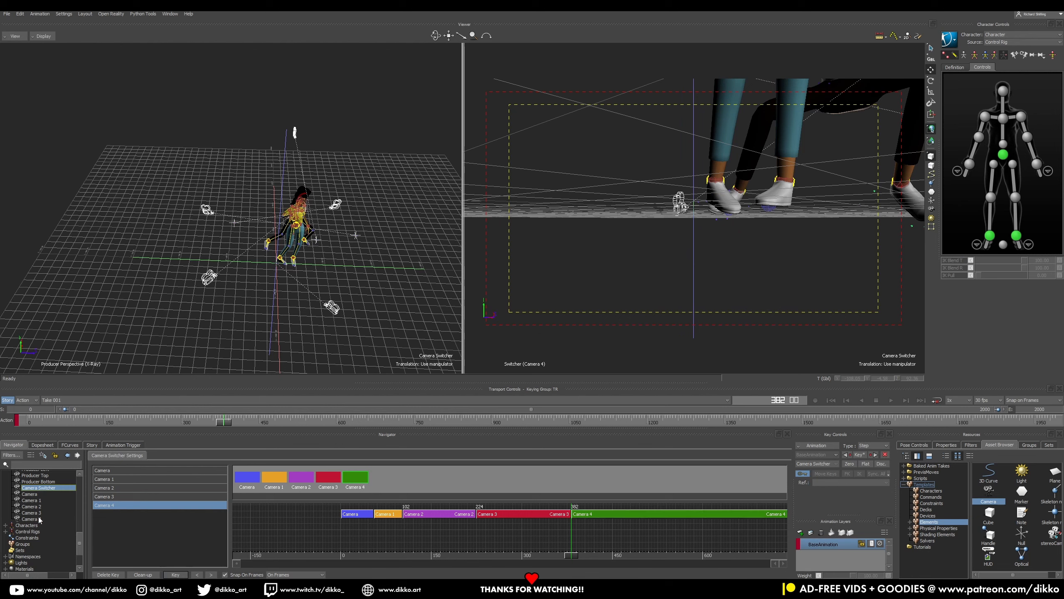
Shift Camera Interest 4 towards the couple and raise Camera 4 above the floor
scroll(40, 520, up, 8)
click(40, 553)
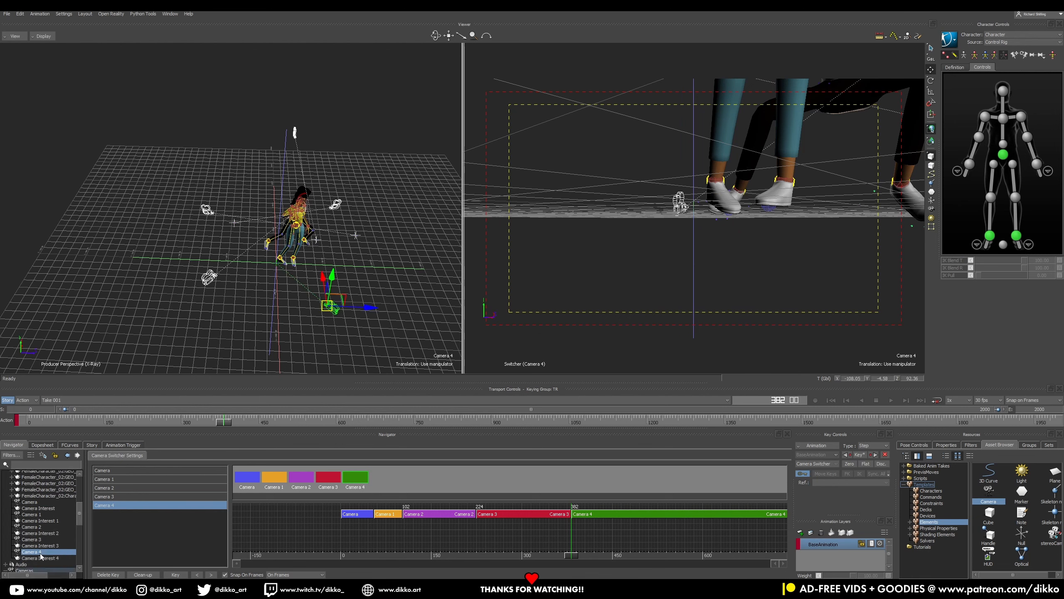
click(40, 557)
alt+drag(189, 285, 235, 268)
drag(302, 271, 327, 274)
click(41, 552)
alt+drag(218, 289, 152, 292)
drag(258, 253, 259, 222)
Raise Camera Interest 4 to body height and adjust the Camera 4 framing sideways
click(40, 558)
drag(405, 242, 406, 197)
click(254, 260)
drag(289, 256, 268, 259)
Scrub to around frame 400, reposition Camera 4 to hold both dancers in frame and key it
drag(218, 423, 234, 451)
click(362, 305)
drag(391, 317, 340, 285)
drag(350, 265, 251, 278)
drag(213, 247, 214, 234)
click(860, 457)
Move Camera 4 to about X -213, Y 23, Z 86 and key it around frame 401
mouse_move(234, 421)
mouse_down()
mouse_move(224, 422)
mouse_move(237, 440)
mouse_move(213, 436)
mouse_move(235, 427)
mouse_up()
double_click(32, 552)
click(860, 455)
click(236, 419)
drag(226, 280, 254, 307)
click(859, 455)
drag(235, 421, 233, 421)
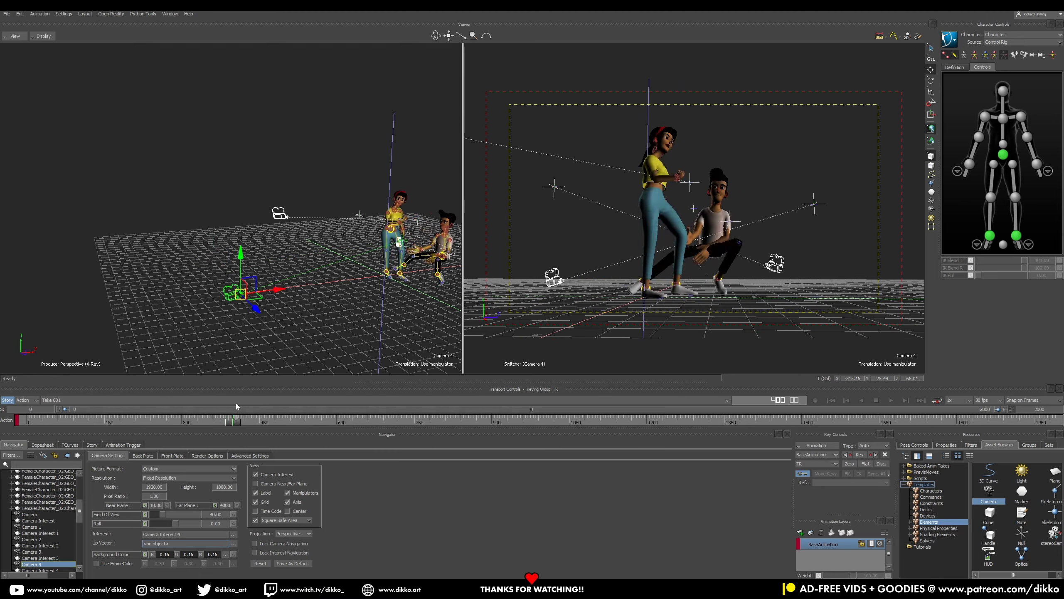
Play back the shots, scrub on to frame 469 and add a fresh camera near the couple
click(892, 400)
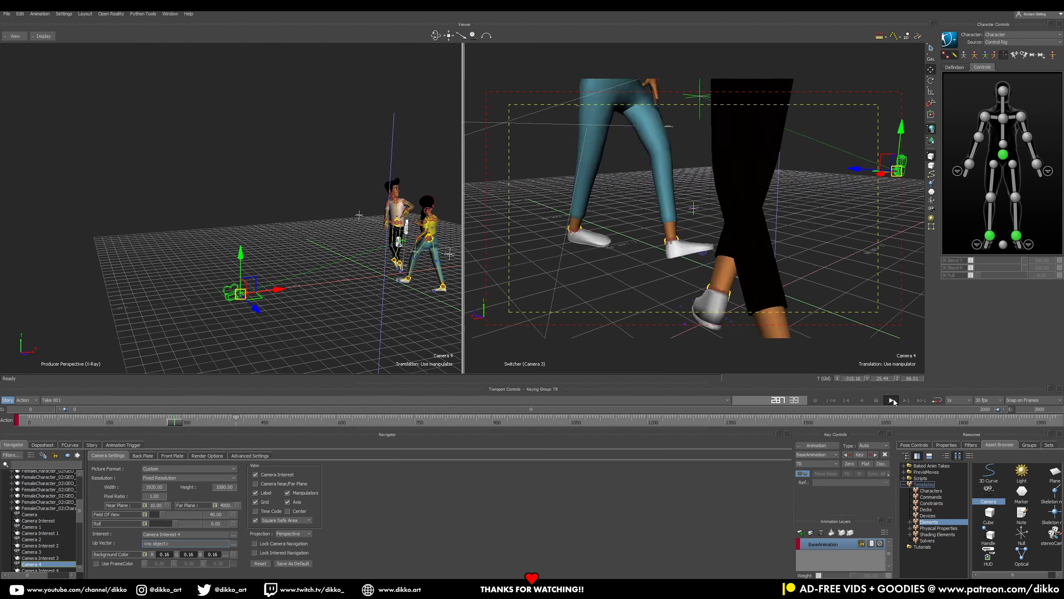
drag(248, 421, 268, 409)
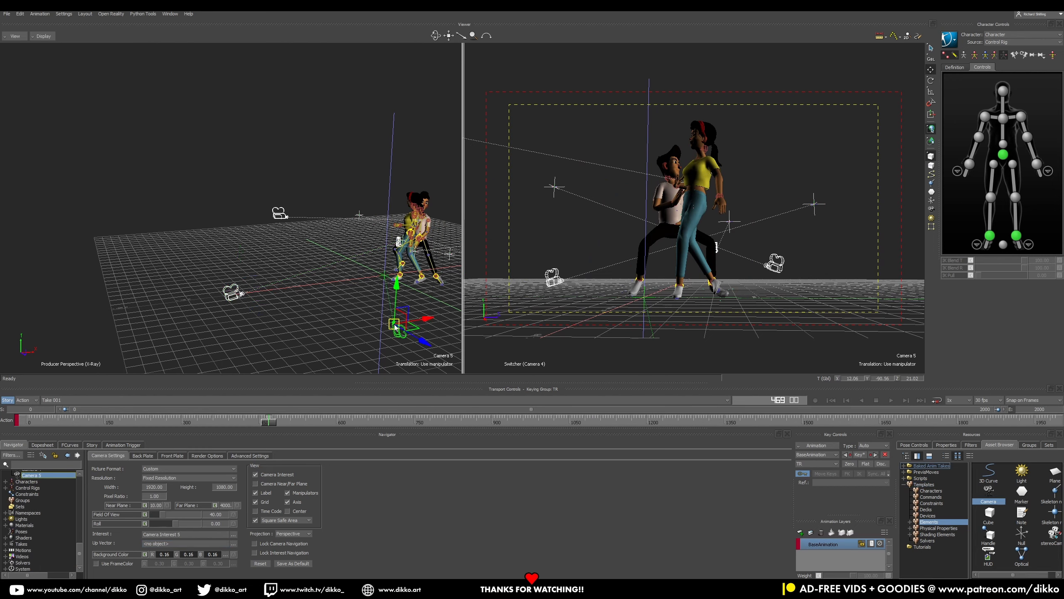
Pull Camera 5 back from the dancers and key a cut to Camera 5 at frame 469 in Camera Switcher
ctrl+shift+drag(395, 328, 161, 302)
drag(71, 255, 176, 139)
scroll(36, 514, up, 2)
double_click(39, 475)
click(160, 513)
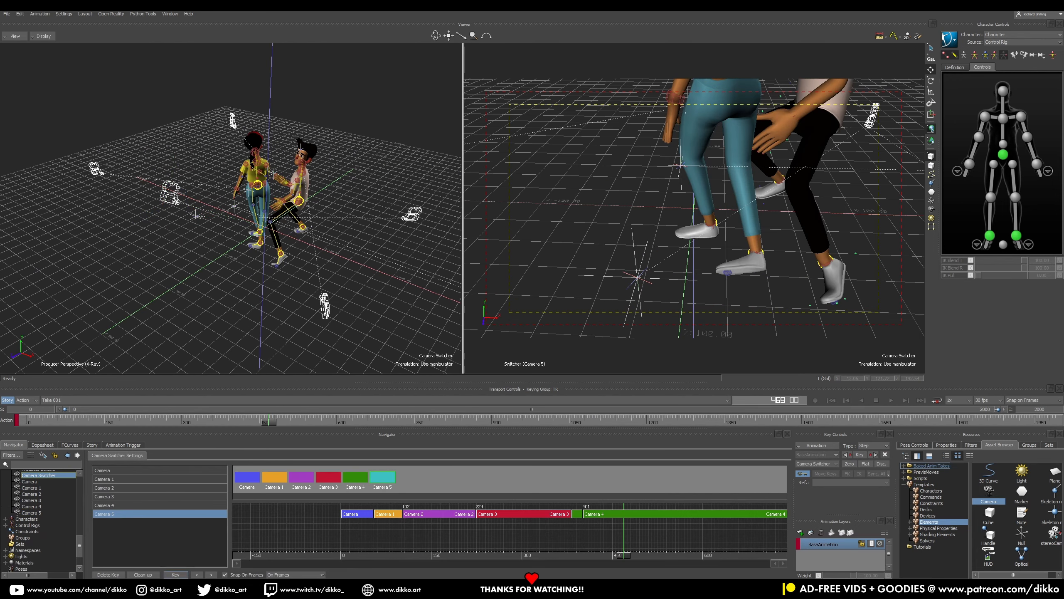
click(176, 575)
Raise Camera Interest 5 and Camera 5 to the dancers' upper-body height and adjust the framing
click(265, 229)
drag(266, 185, 269, 99)
drag(308, 152, 323, 158)
Scrub to frame 715 and key a cut to Camera 2 in Camera Switcher
drag(266, 420, 396, 425)
double_click(382, 479)
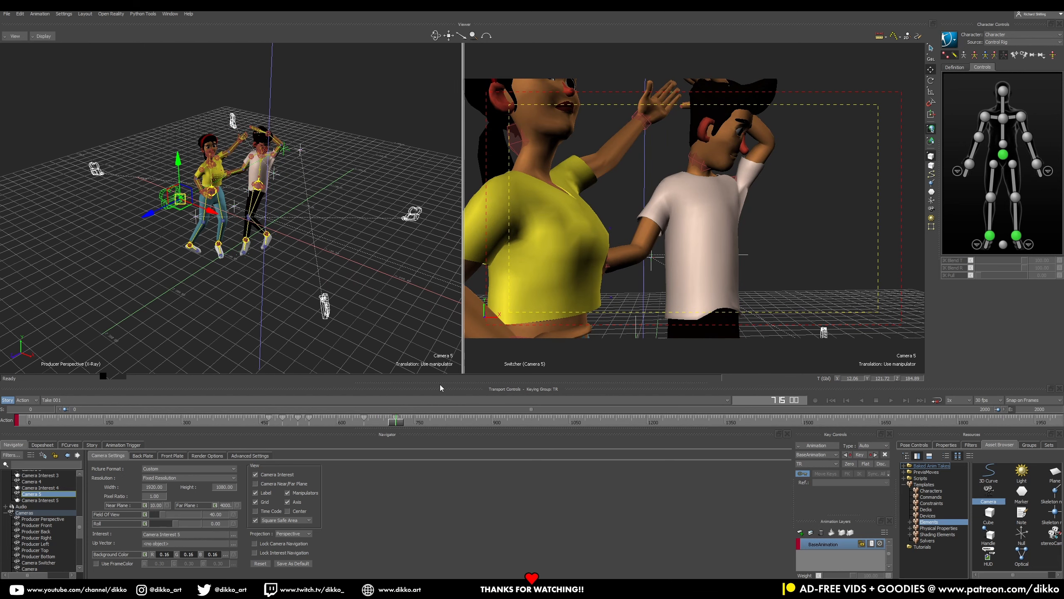
scroll(46, 512, down, 4)
click(51, 495)
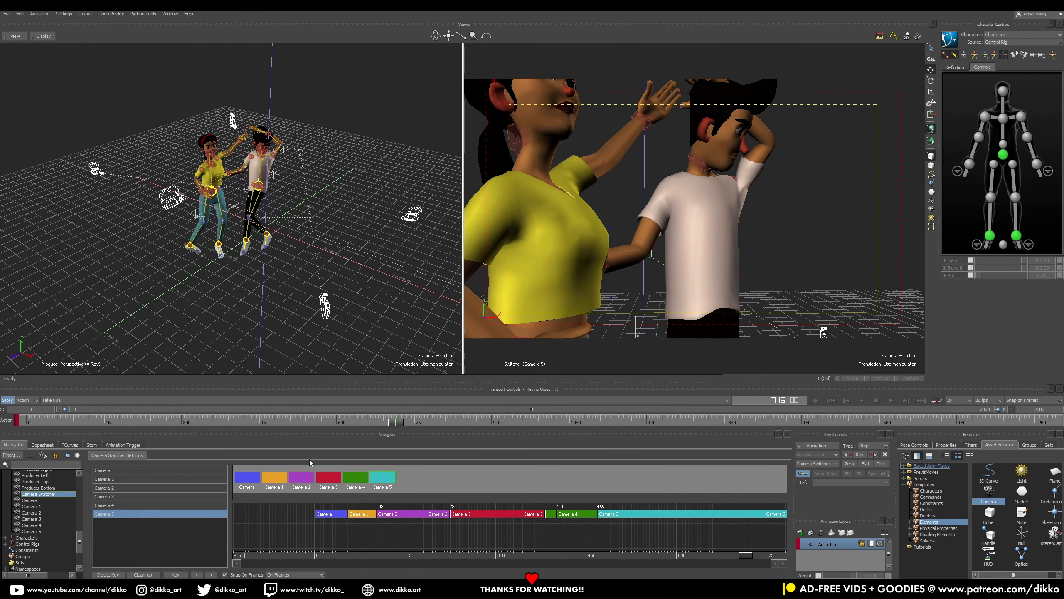
click(333, 481)
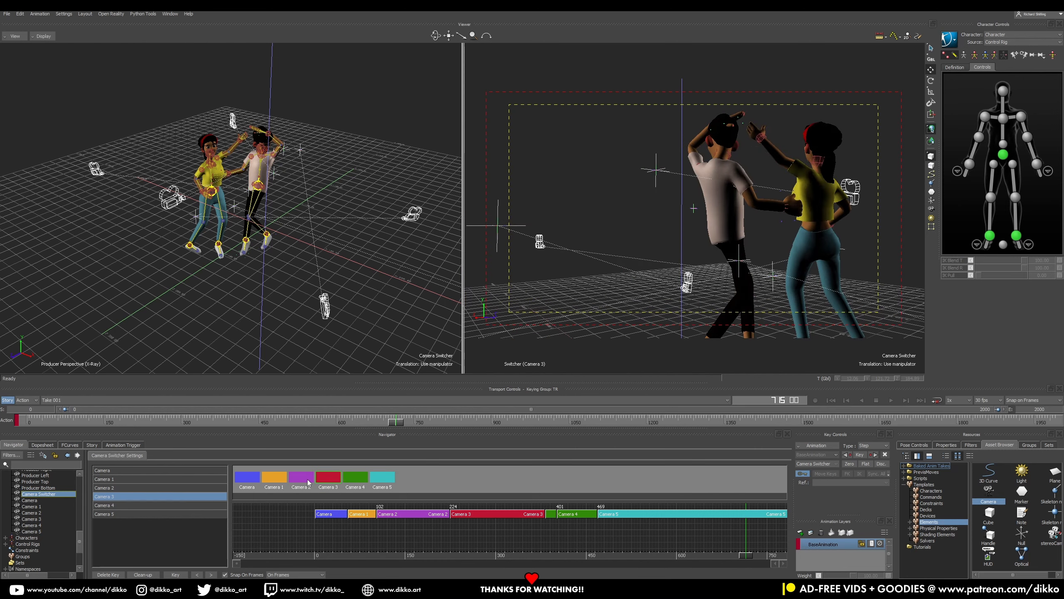
click(309, 483)
click(176, 574)
Rewind to the start and play through the sequence to review the camera cuts
drag(746, 554, 325, 545)
ctrl+drag(544, 528, 455, 550)
shift+drag(579, 537, 279, 563)
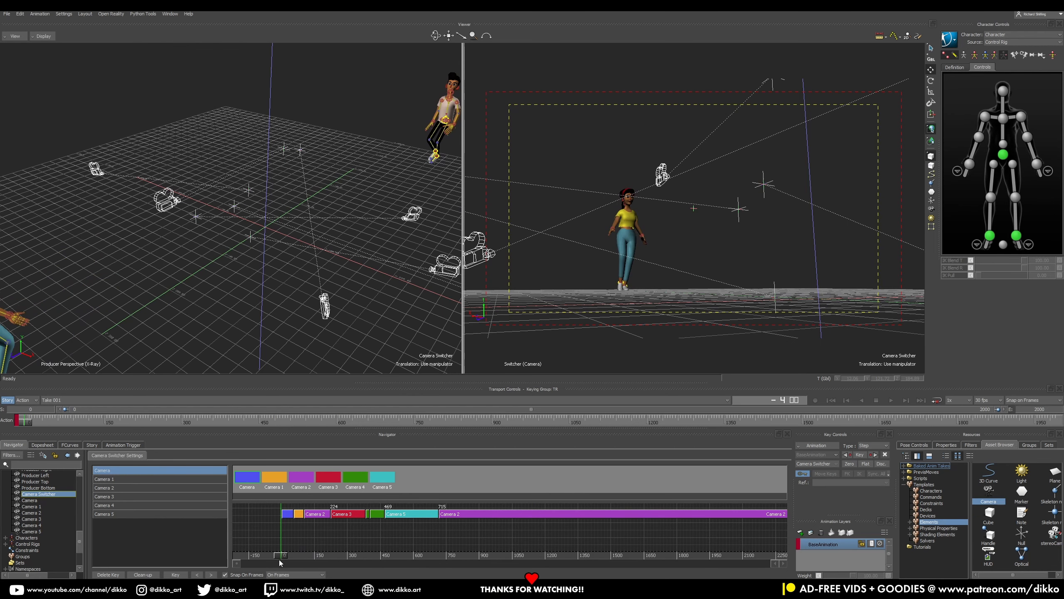
click(891, 399)
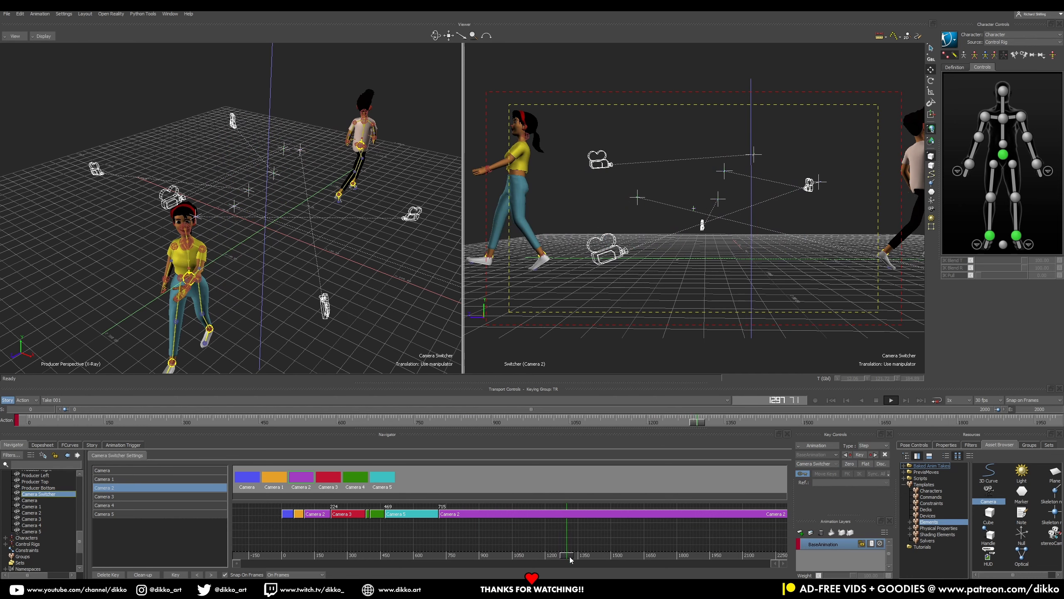
drag(577, 558, 456, 556)
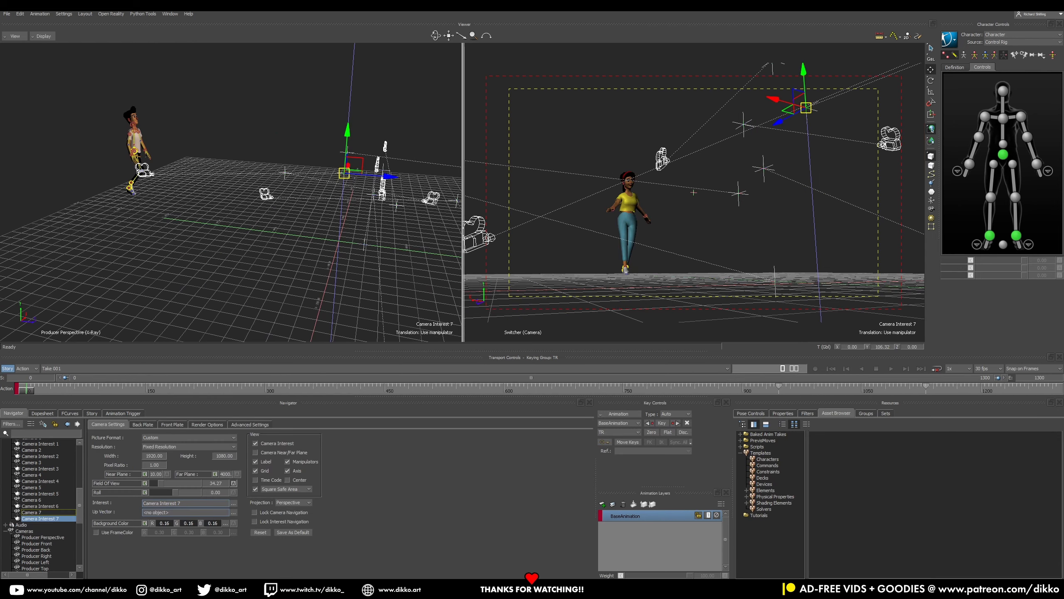
click(890, 370)
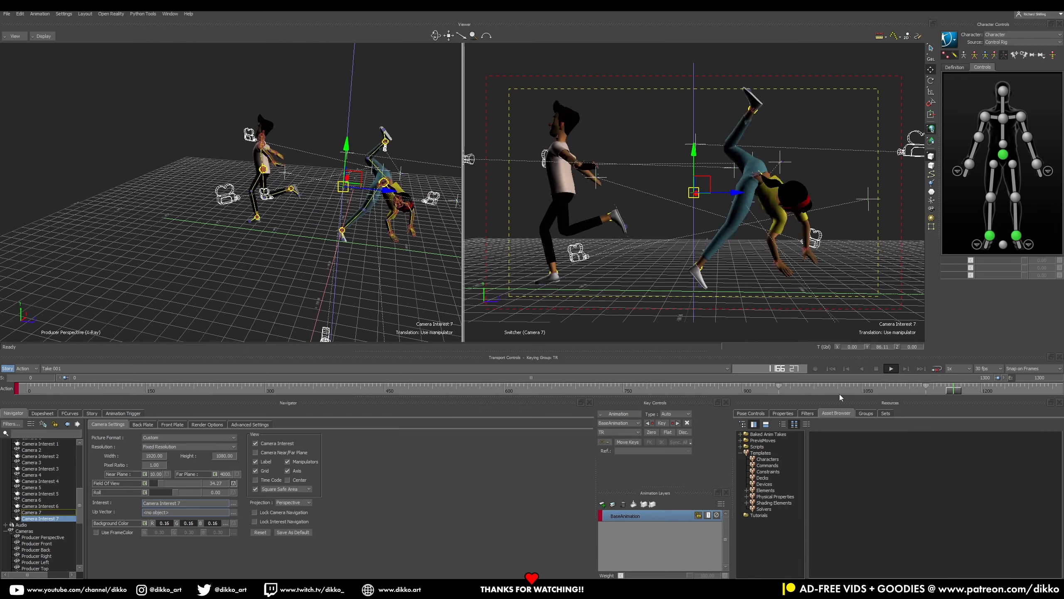
click(874, 368)
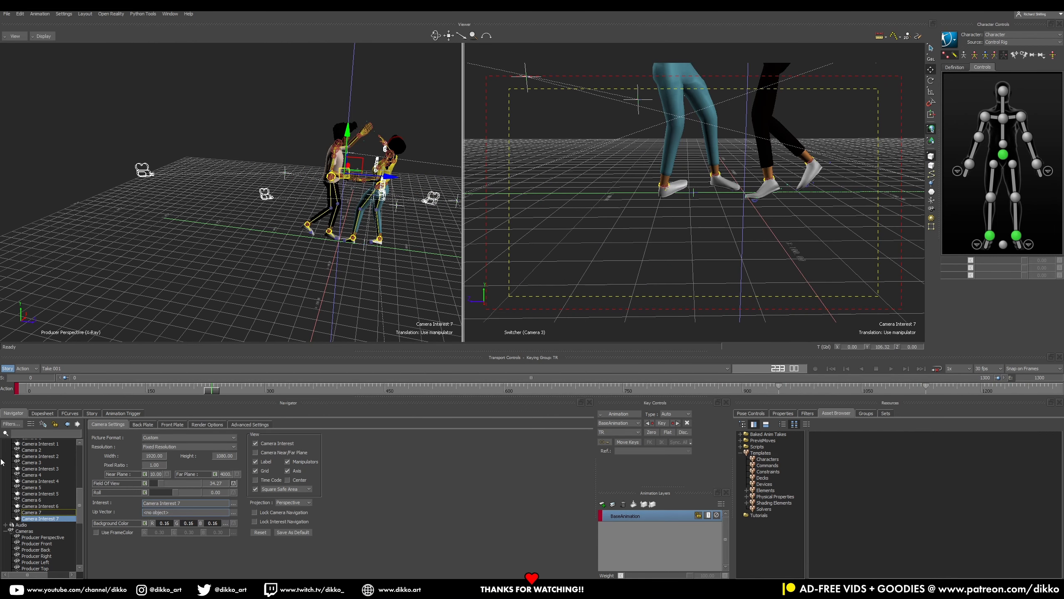
Check the Story tracks and send the scene to Maya as a new scene
click(92, 413)
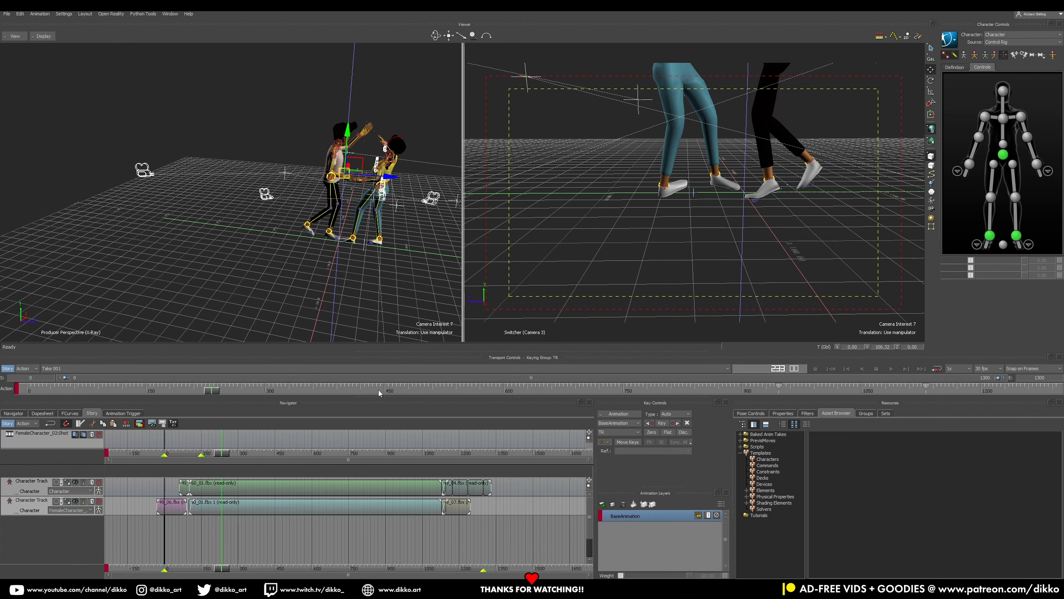
click(7, 14)
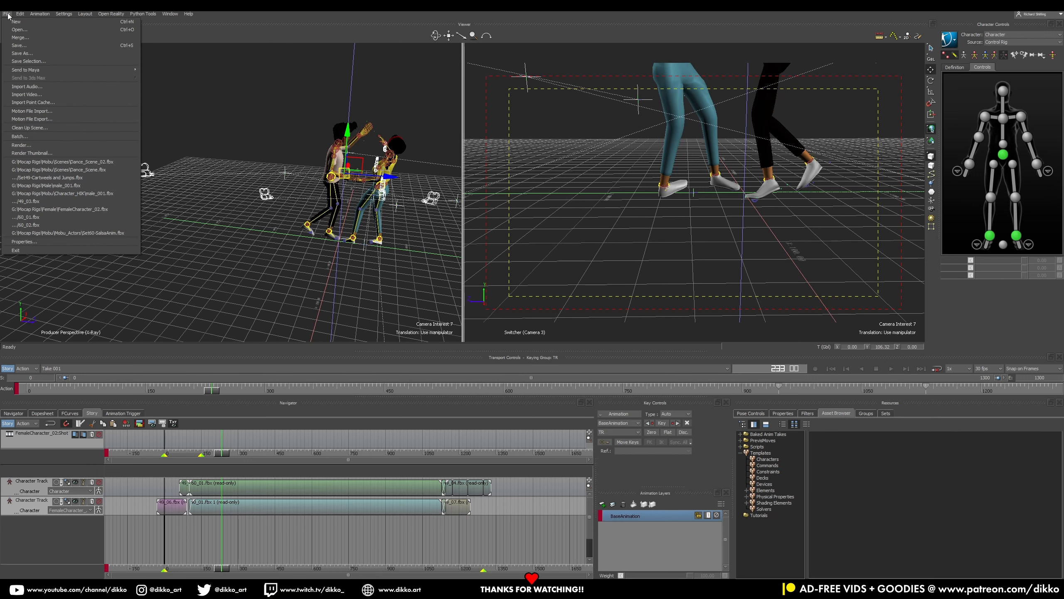
mouse_move(90, 67)
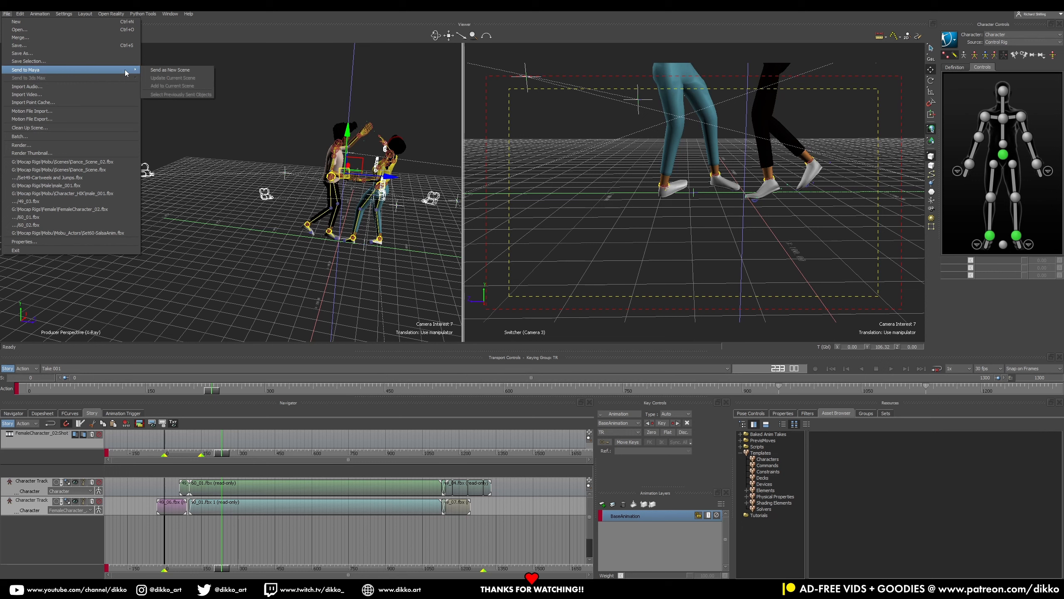
click(168, 69)
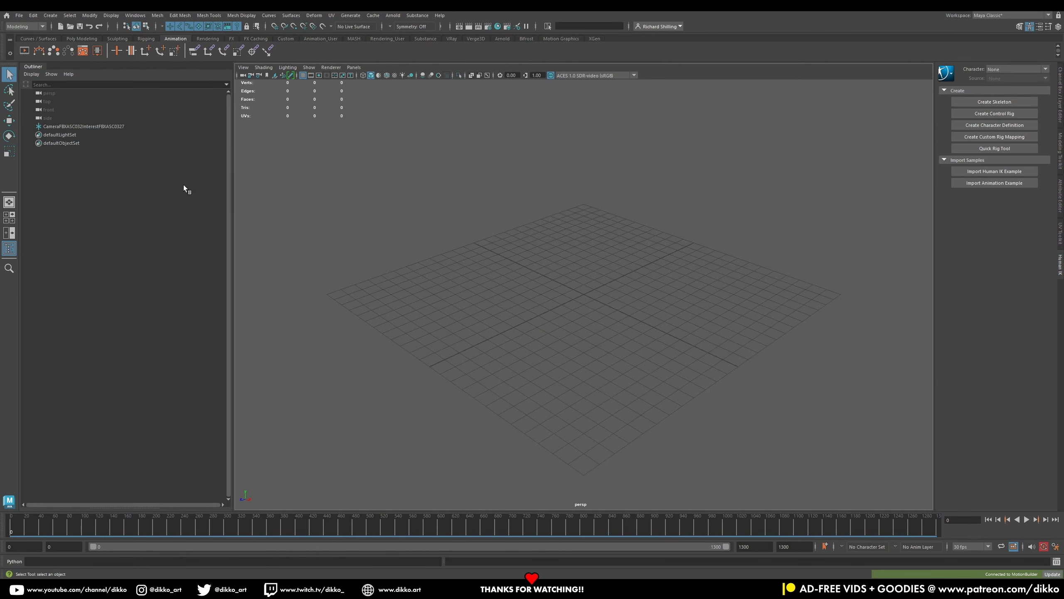
Examine the imported camera interest and the viewport in Maya, and return to MotionBuilder
click(92, 127)
scroll(597, 333, down, 10)
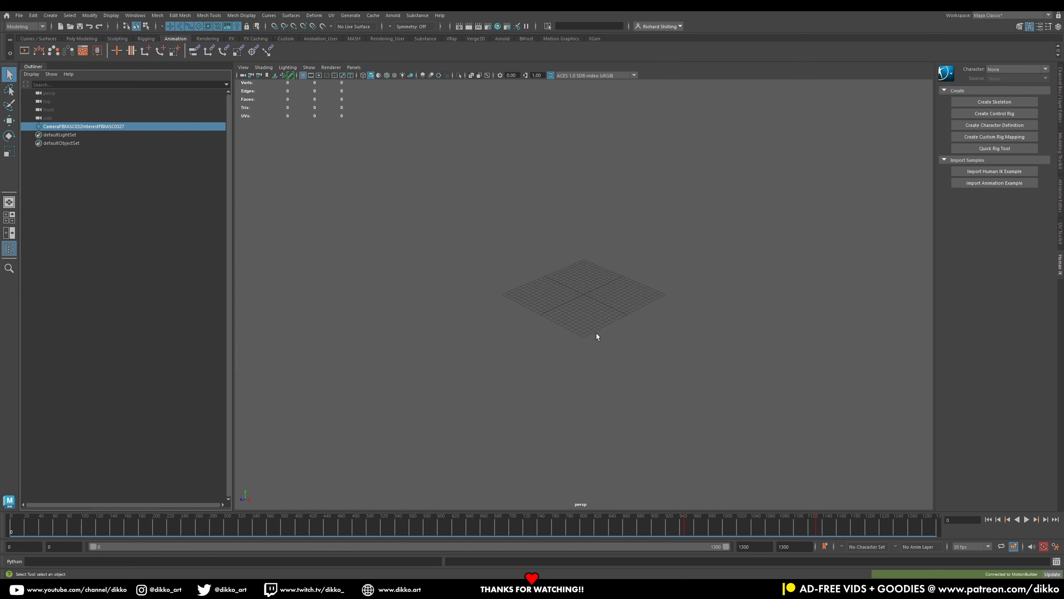
alt+drag(568, 217, 563, 150)
alt+middle_drag(563, 150, 554, 196)
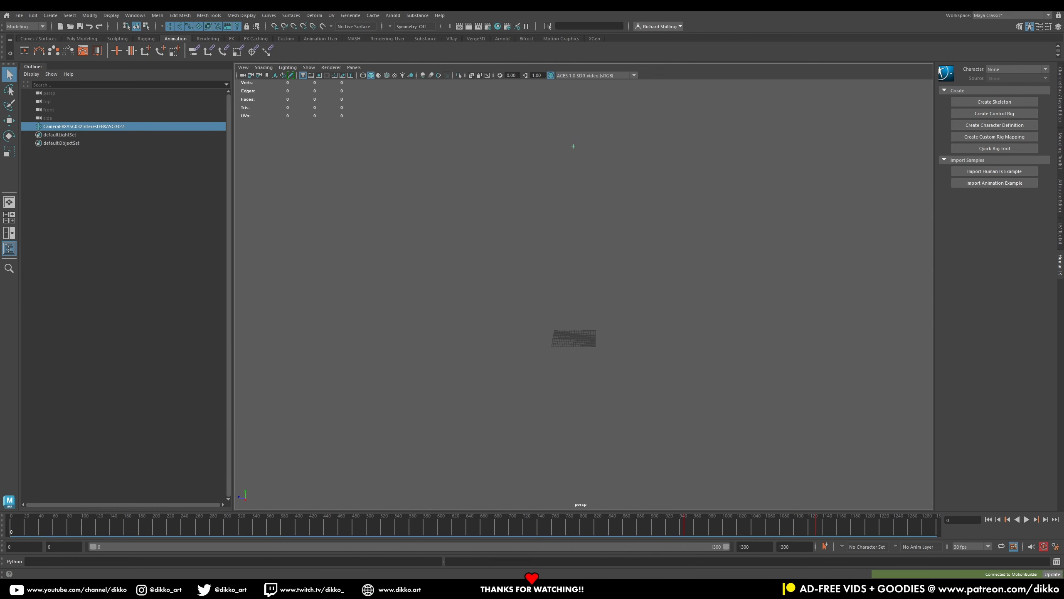
mouse_move(825, 589)
click(803, 558)
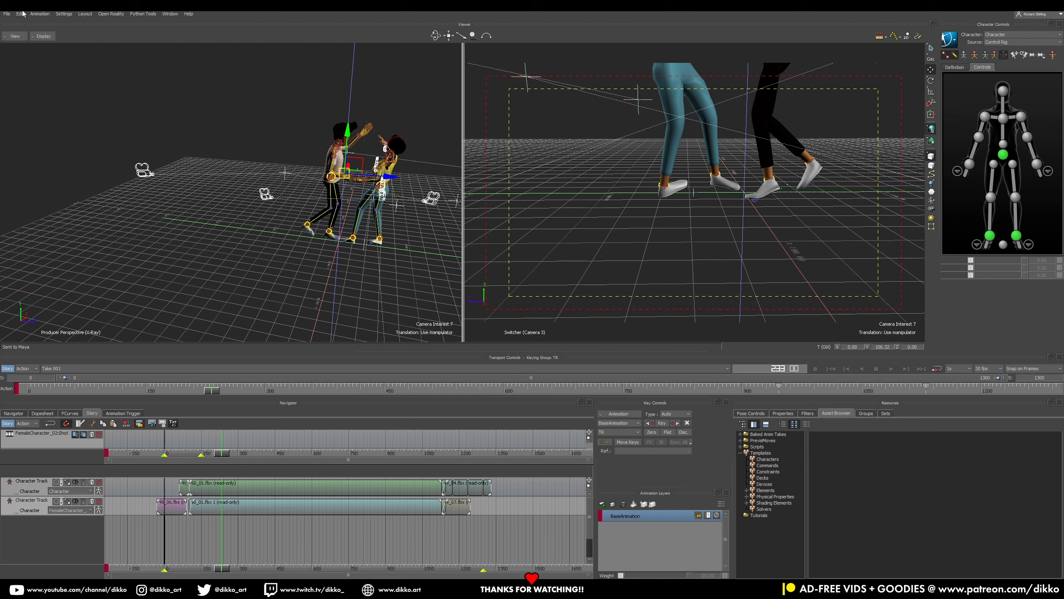
Save the scene as Dance_Scene_03_Baked.fbx with embedded media and both takes exported
click(7, 14)
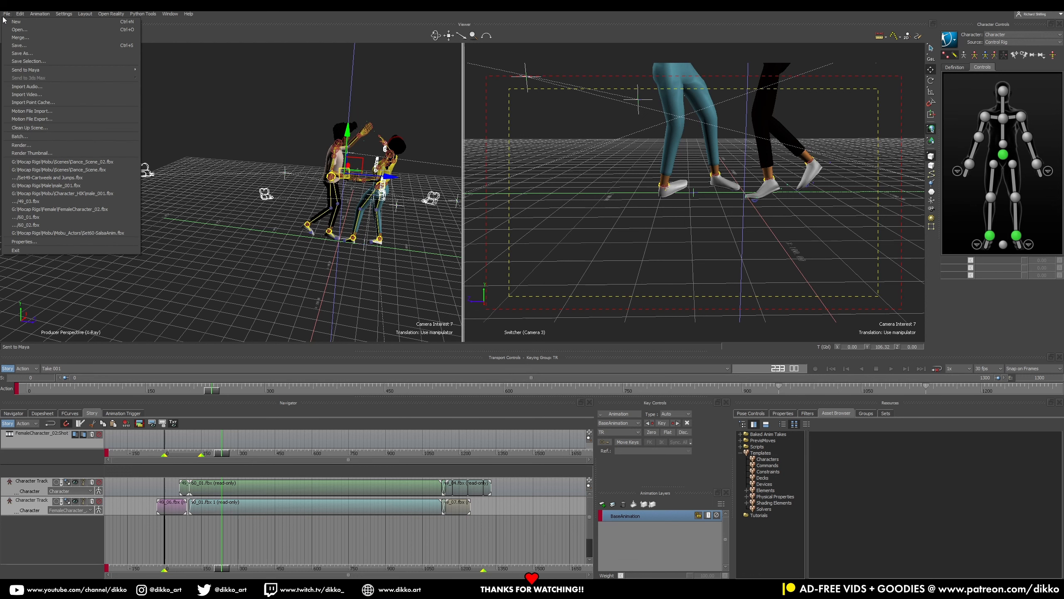
click(53, 54)
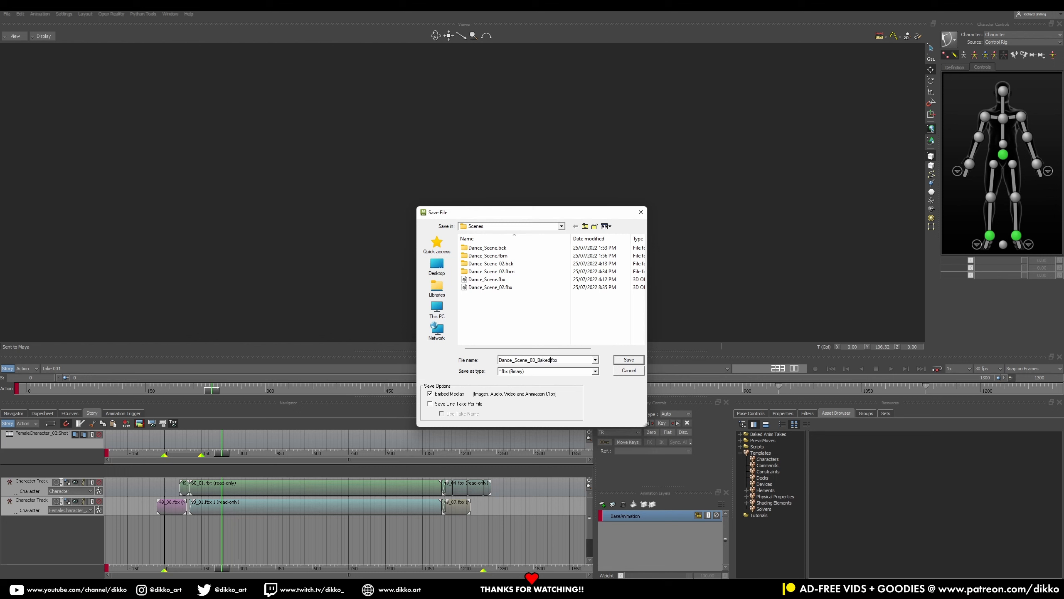
click(628, 359)
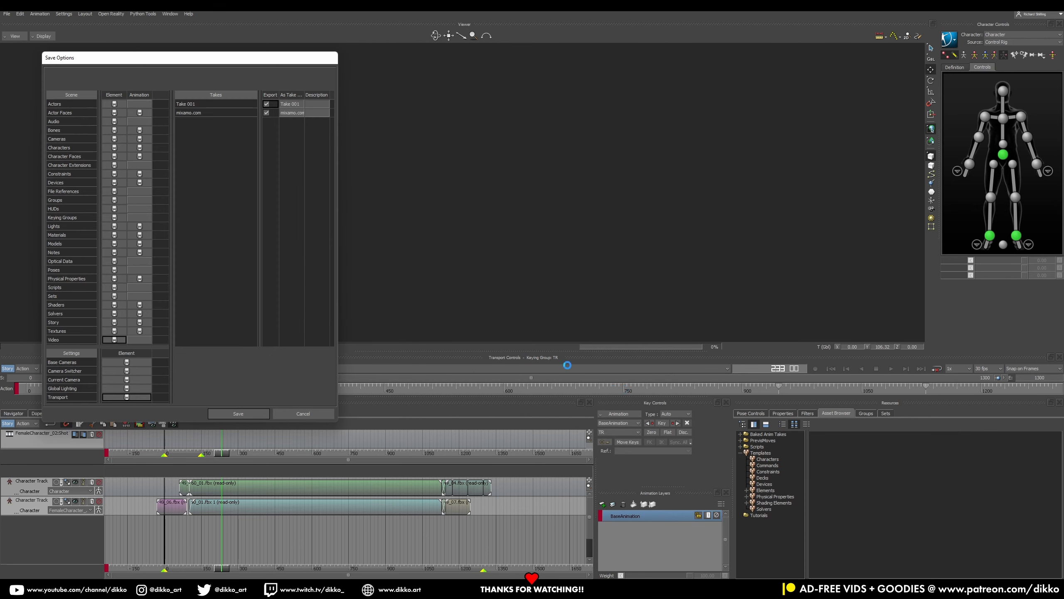
click(224, 416)
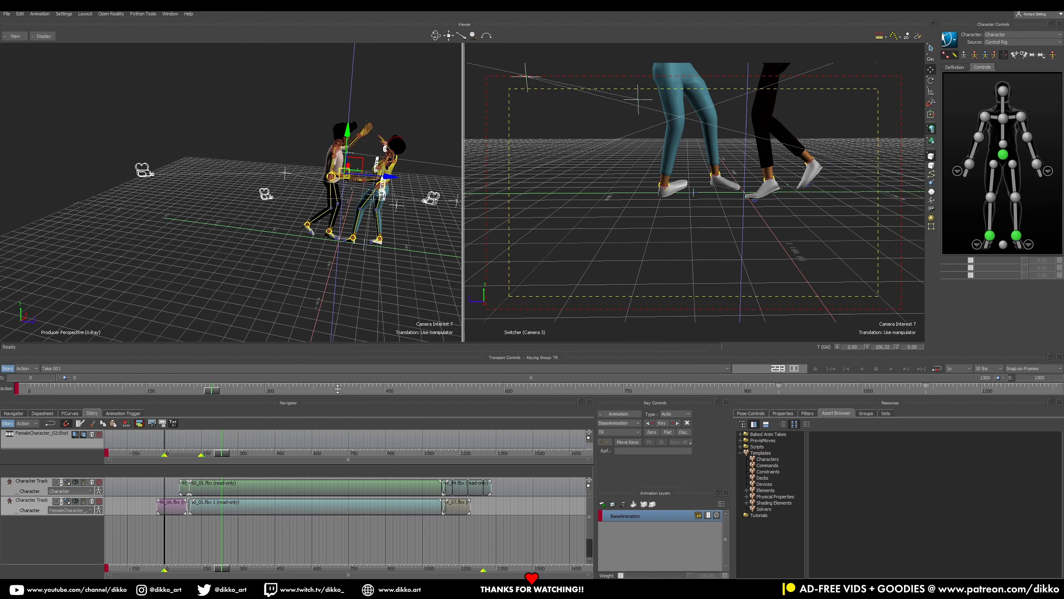
Plot the Camera Switcher animation to a new camera
click(13, 414)
scroll(43, 540, down, 5)
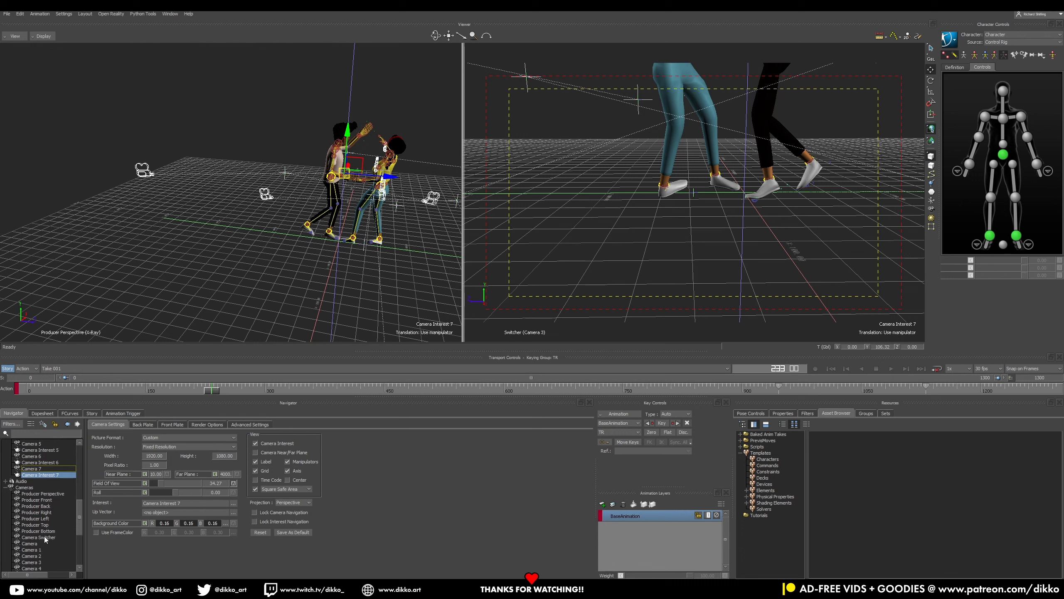
right_click(44, 536)
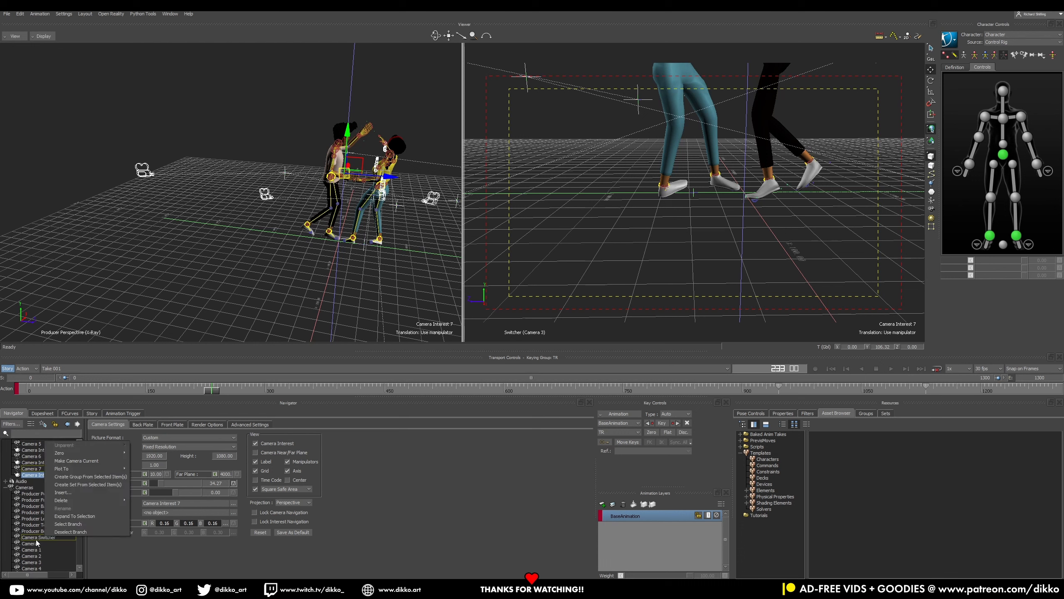
click(37, 538)
right_click(36, 539)
mouse_move(110, 467)
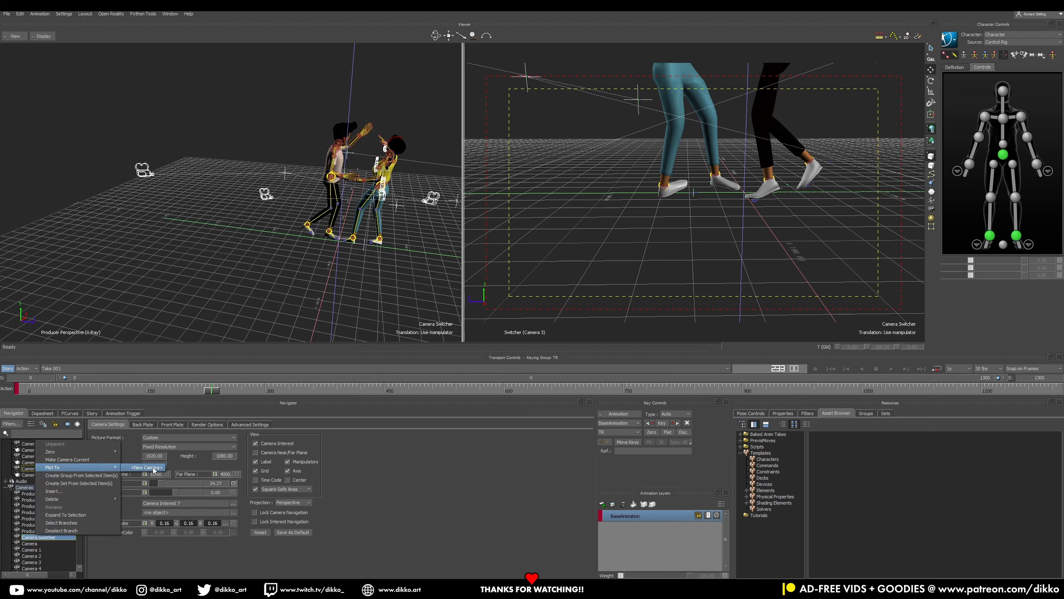
click(154, 468)
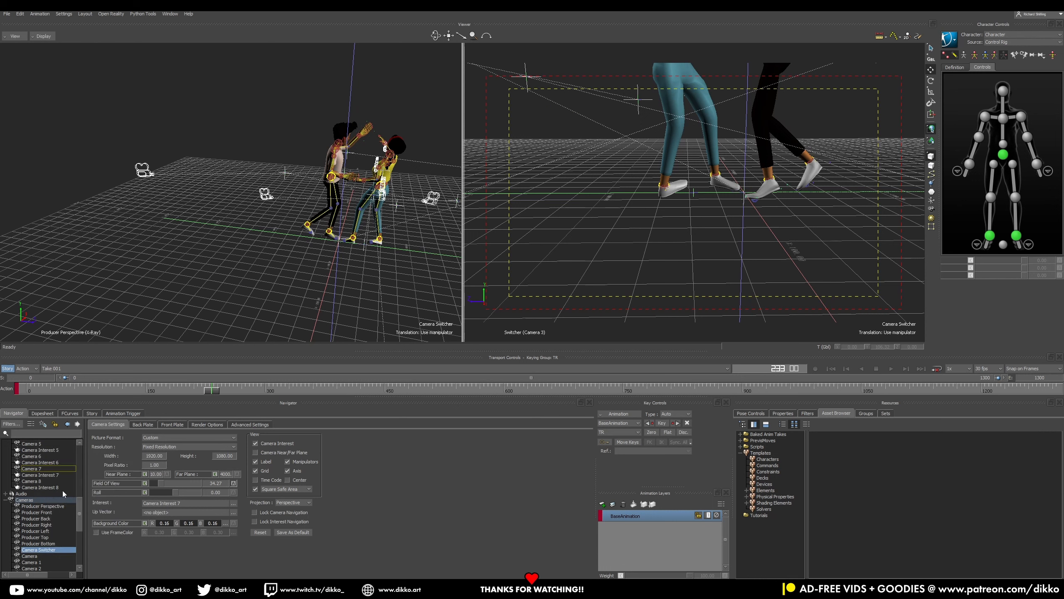
Select Camera 8, look through it in the Producer Perspective pane and scrub to frame 0 to compare it with the switcher
click(42, 487)
click(39, 475)
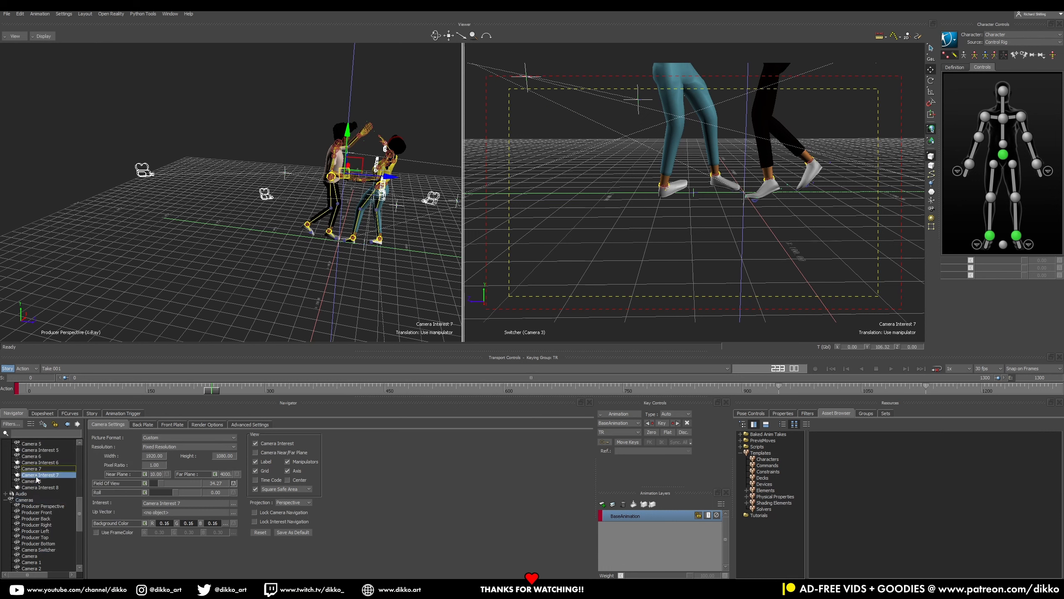
click(33, 482)
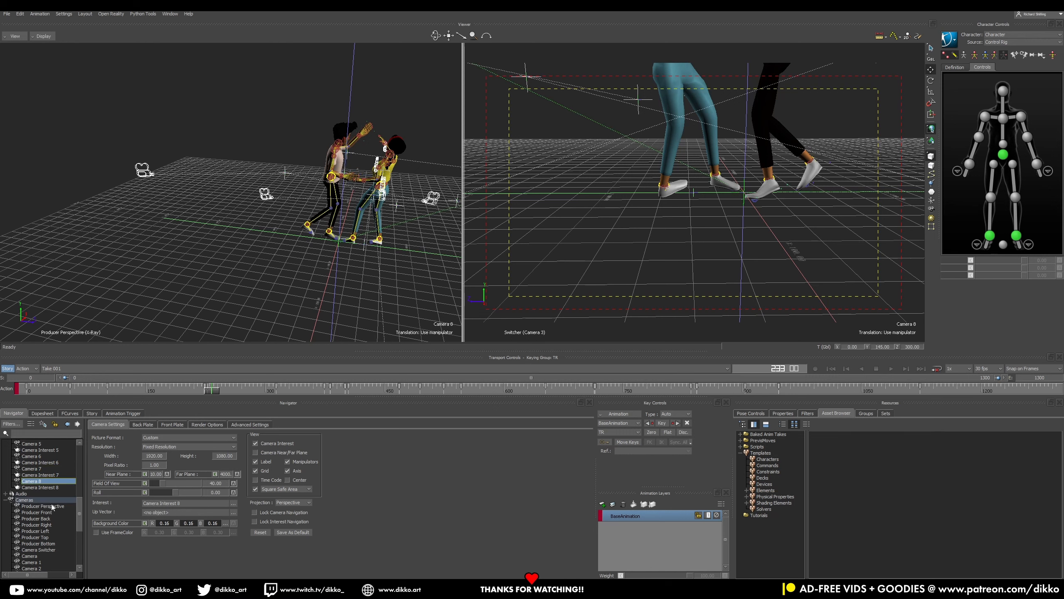
click(37, 38)
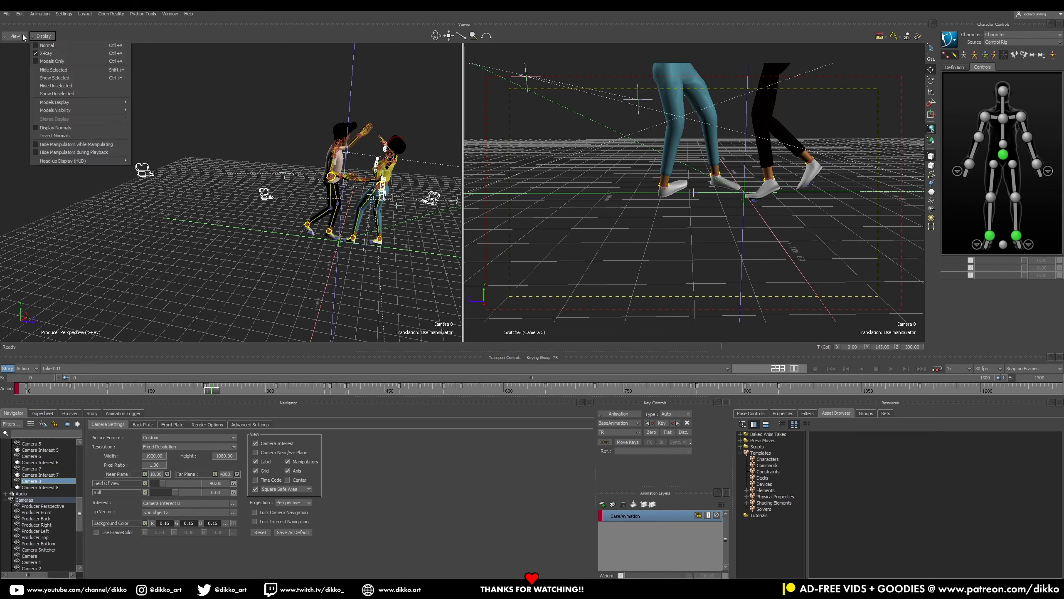
click(23, 38)
mouse_move(26, 70)
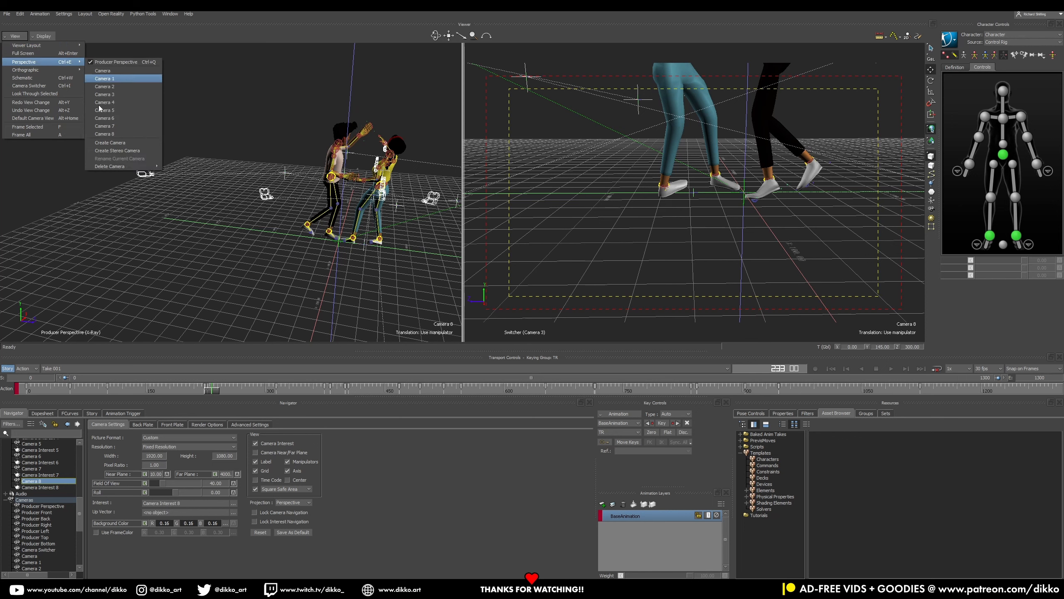
click(105, 134)
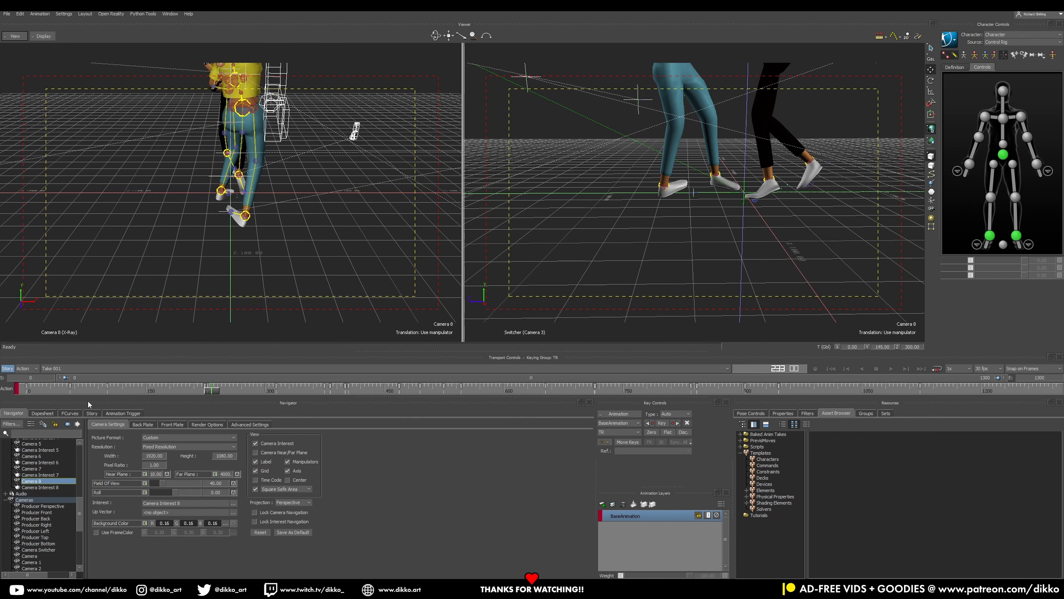
drag(209, 392, 27, 366)
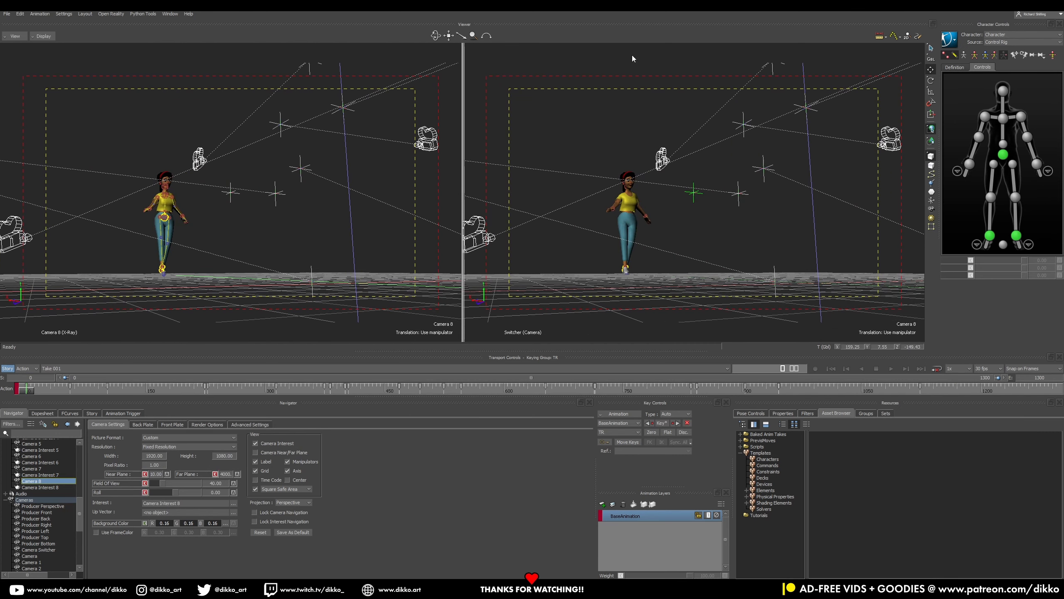
Select the female character's hips control, and select all clips on the first Character Track in Story
click(166, 218)
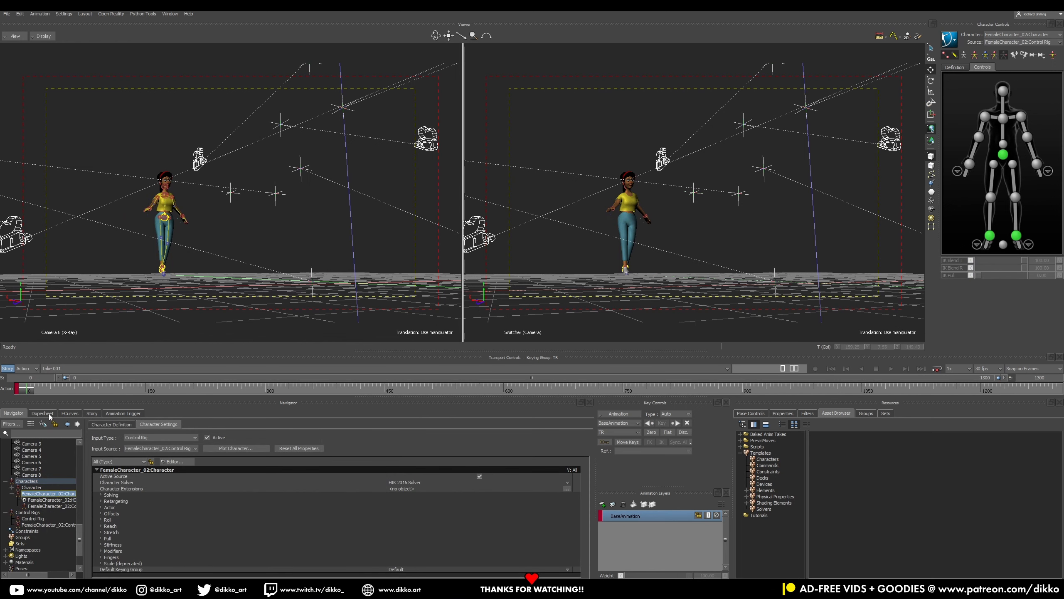
click(92, 413)
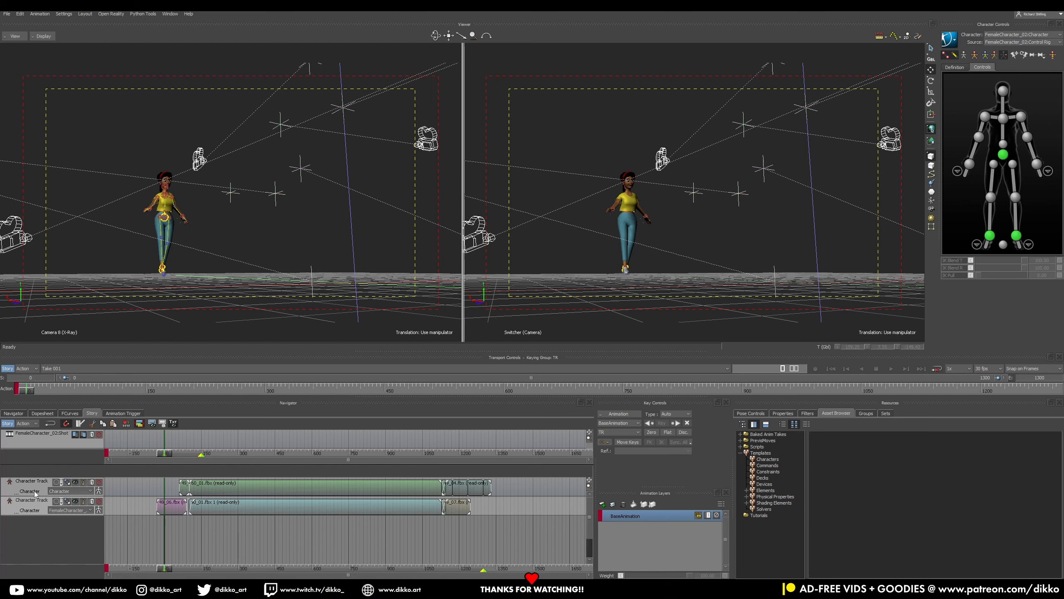
drag(515, 489, 174, 489)
click(950, 40)
mouse_move(988, 84)
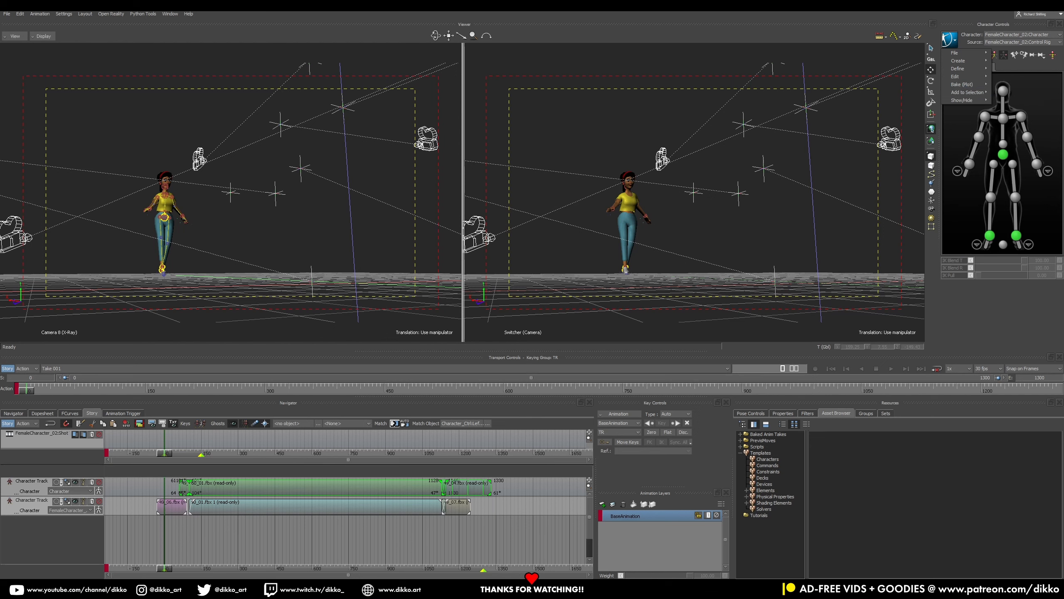
key(Escape)
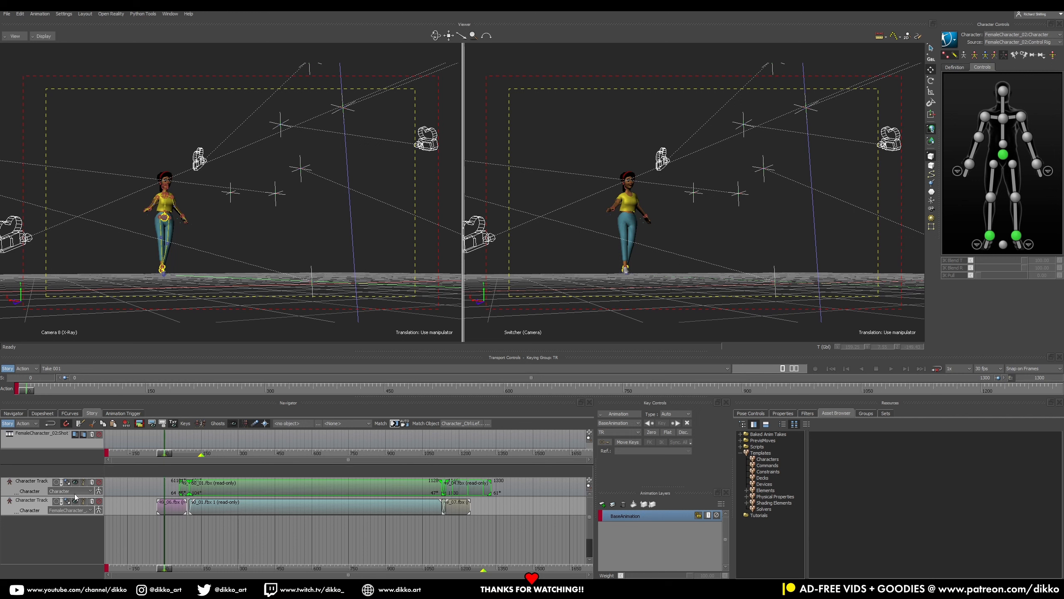
Open the plot options for plotting the whole scene to the current take from the selected Story clips
right_click(218, 489)
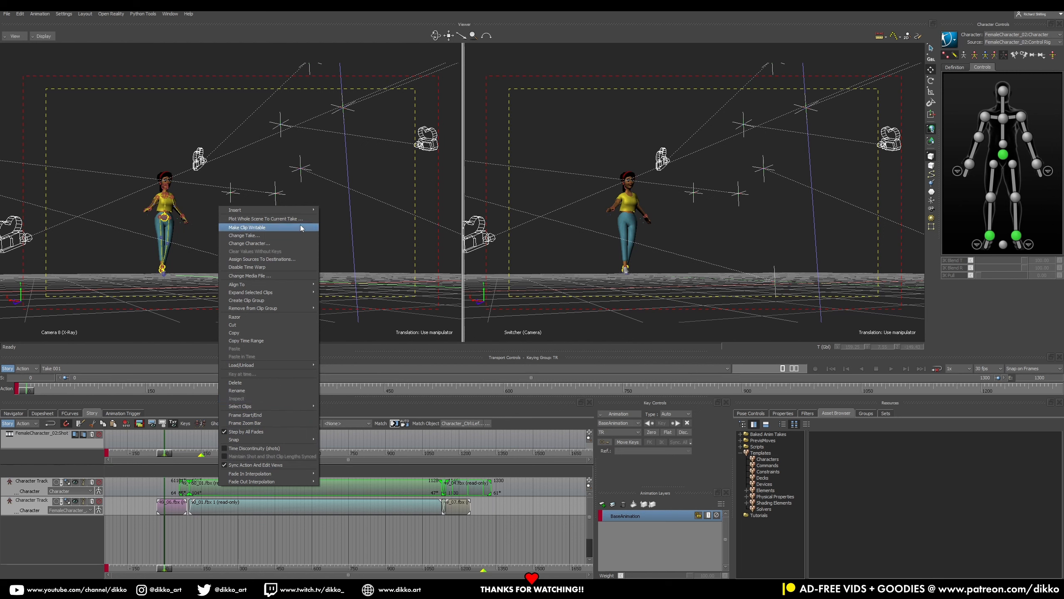
click(267, 218)
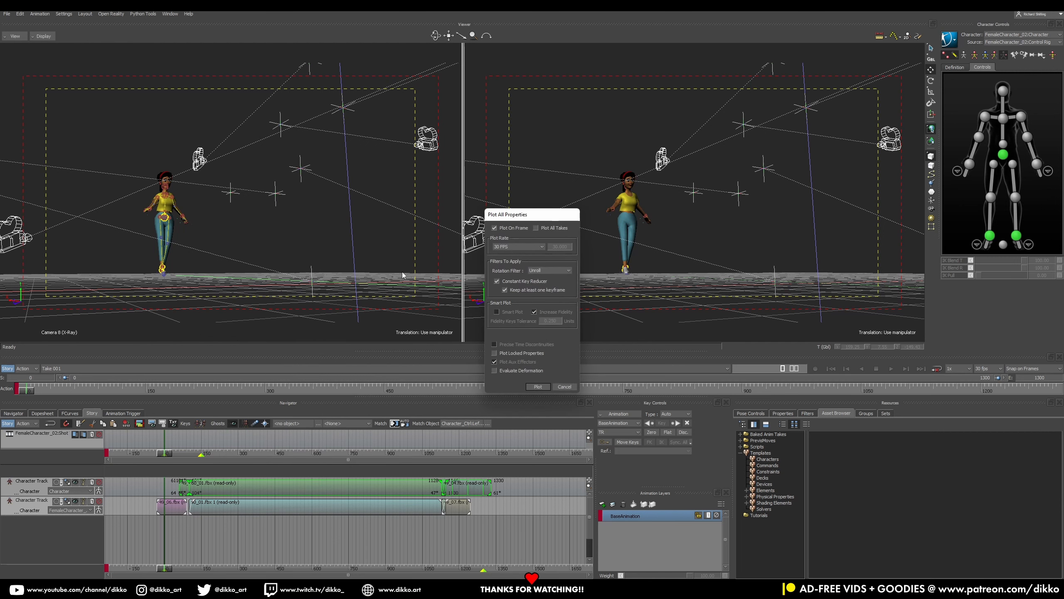